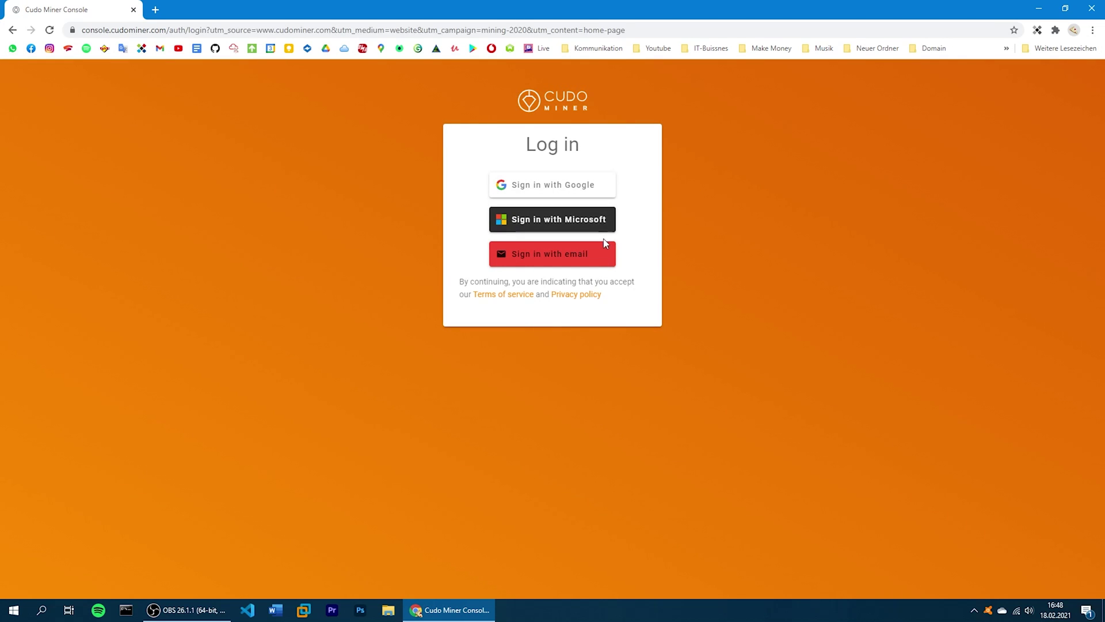
Look at the email sign-in option and go back to the previous page
{"action": "left_click", "coordinate": [580, 261]}
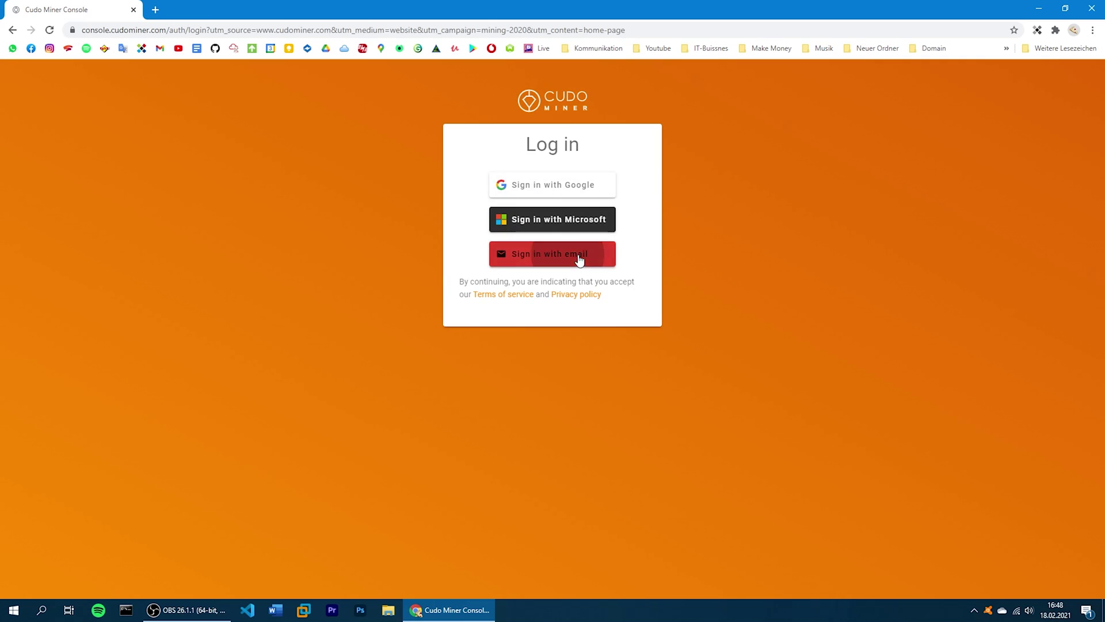
{"action": "left_click", "coordinate": [12, 32]}
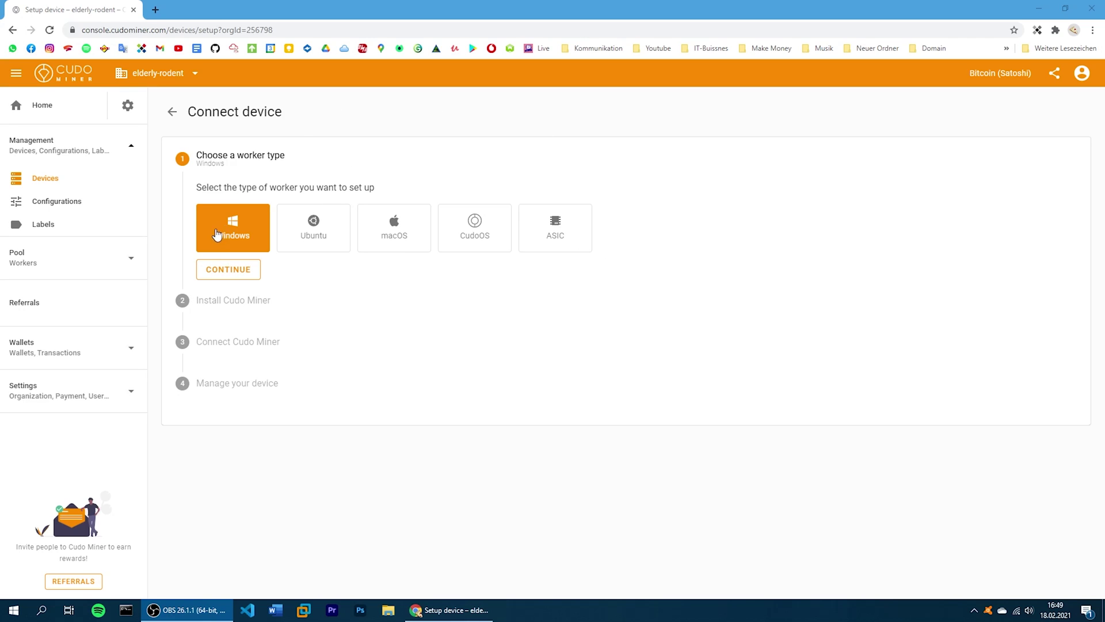
Choose Windows as the worker type and try to download Cudo Miner, dismissing the Avast alert
{"action": "left_click", "coordinate": [556, 223]}
{"action": "left_click", "coordinate": [219, 229]}
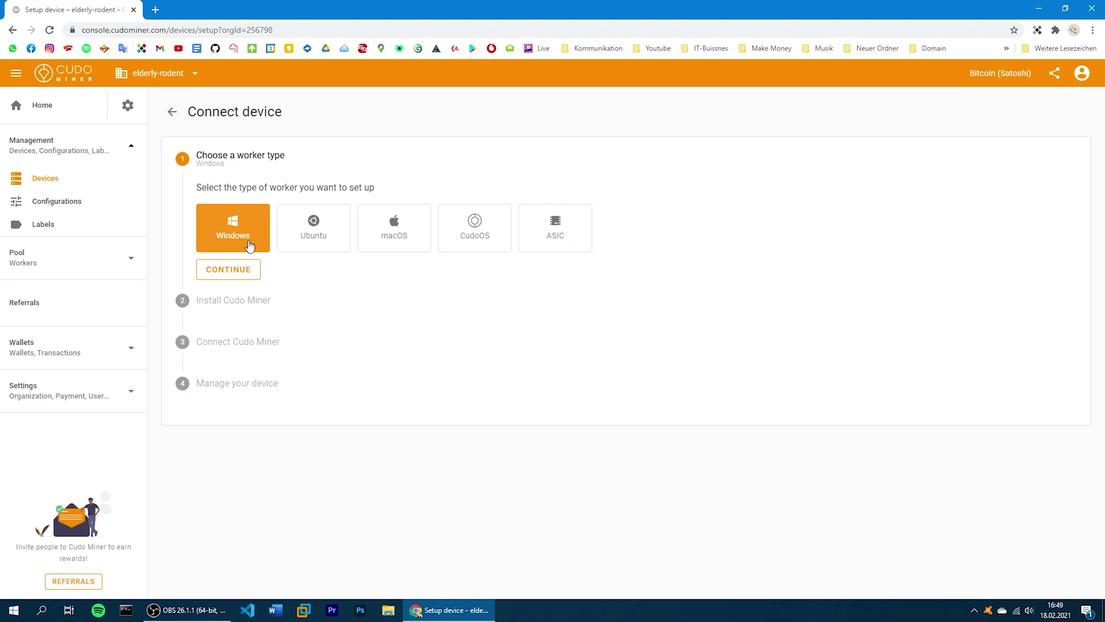
{"action": "left_click", "coordinate": [253, 273]}
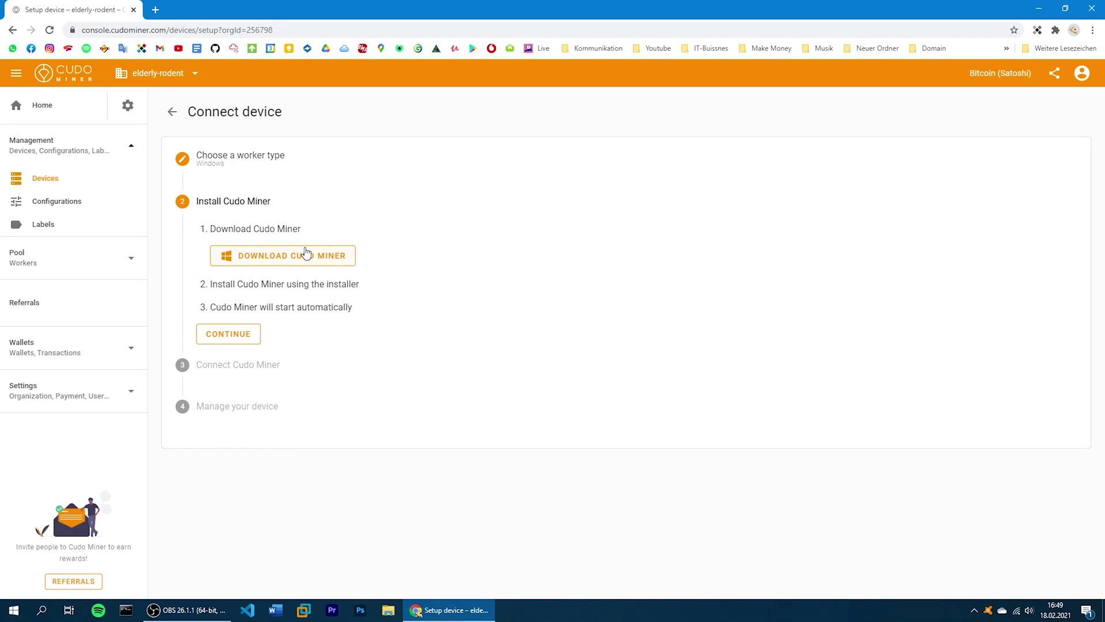
{"action": "left_click", "coordinate": [311, 252]}
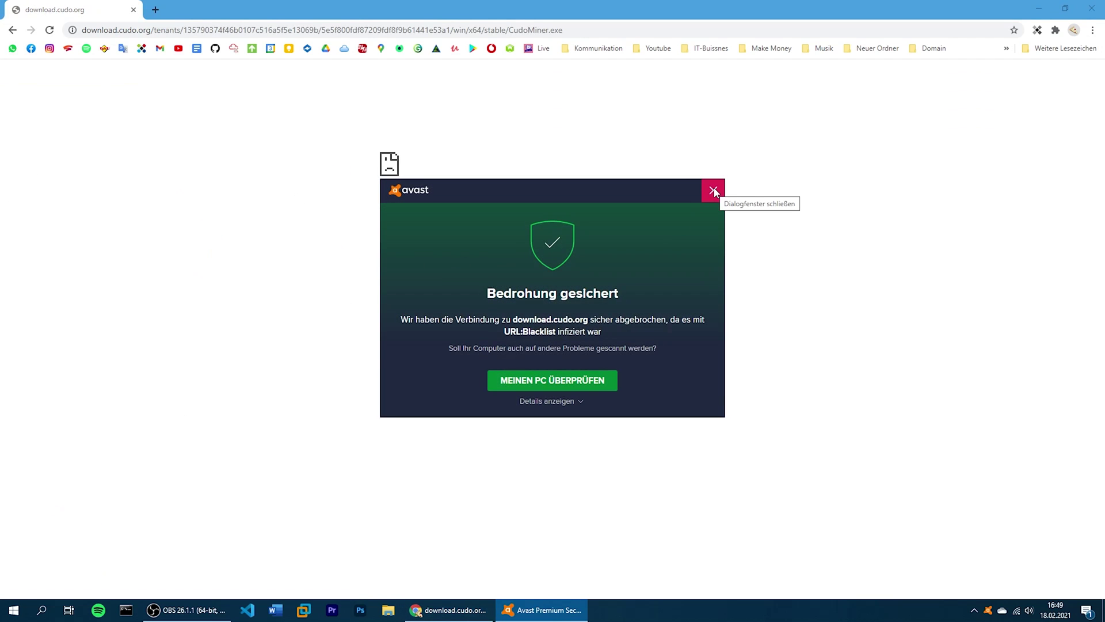
{"action": "left_click", "coordinate": [714, 190]}
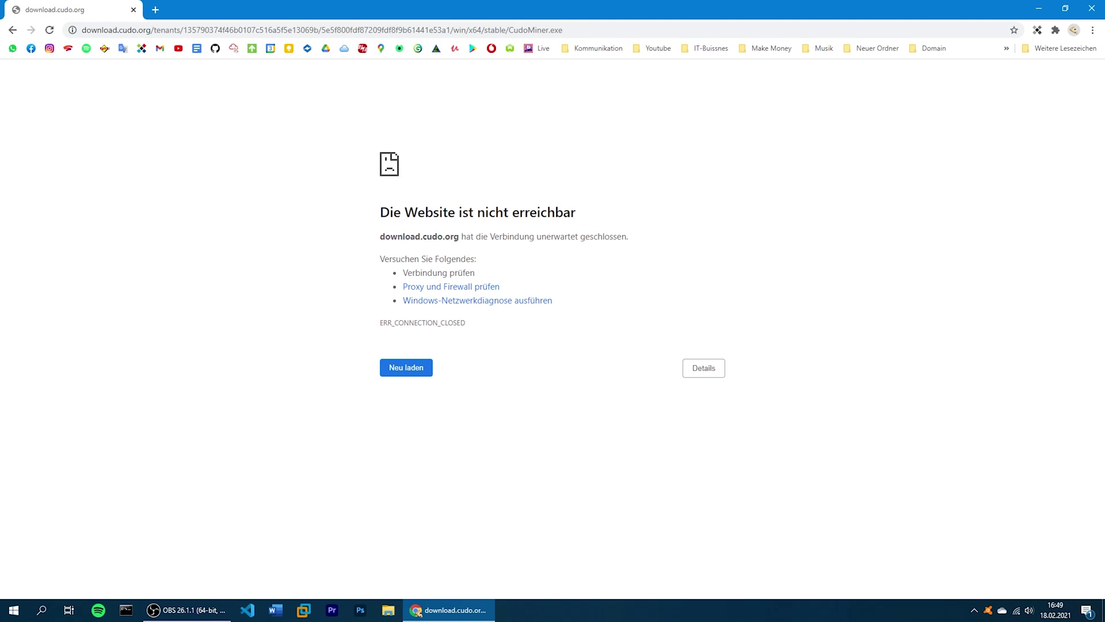
Deactivate all Avast protection shields until the next restart
{"action": "right_click", "coordinate": [988, 610]}
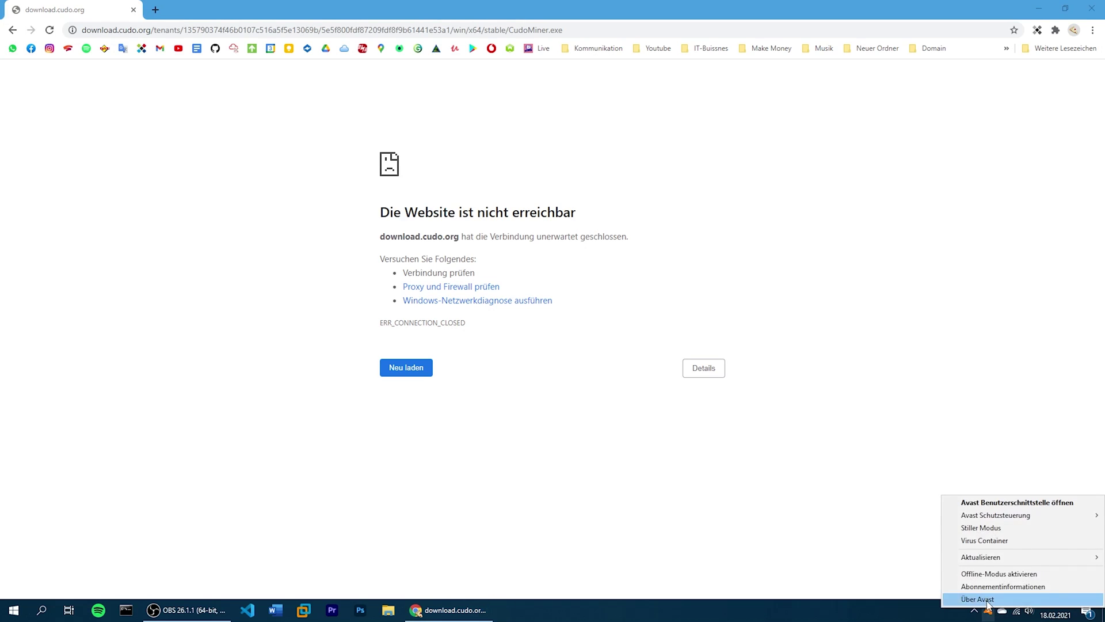
{"action": "mouse_move", "coordinate": [985, 516]}
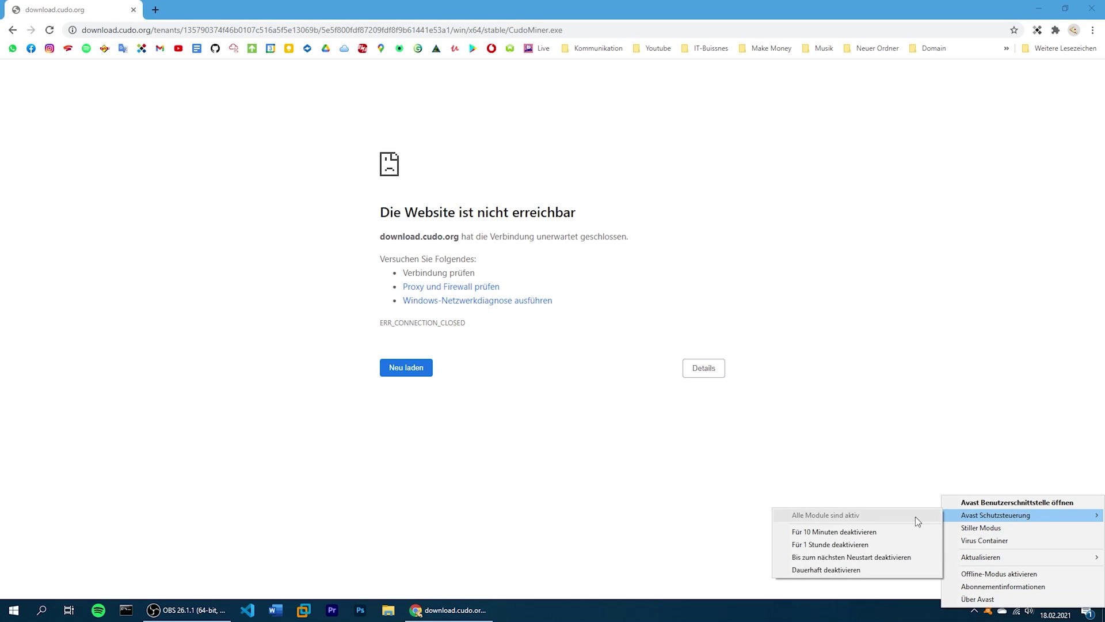
{"action": "left_click", "coordinate": [891, 558]}
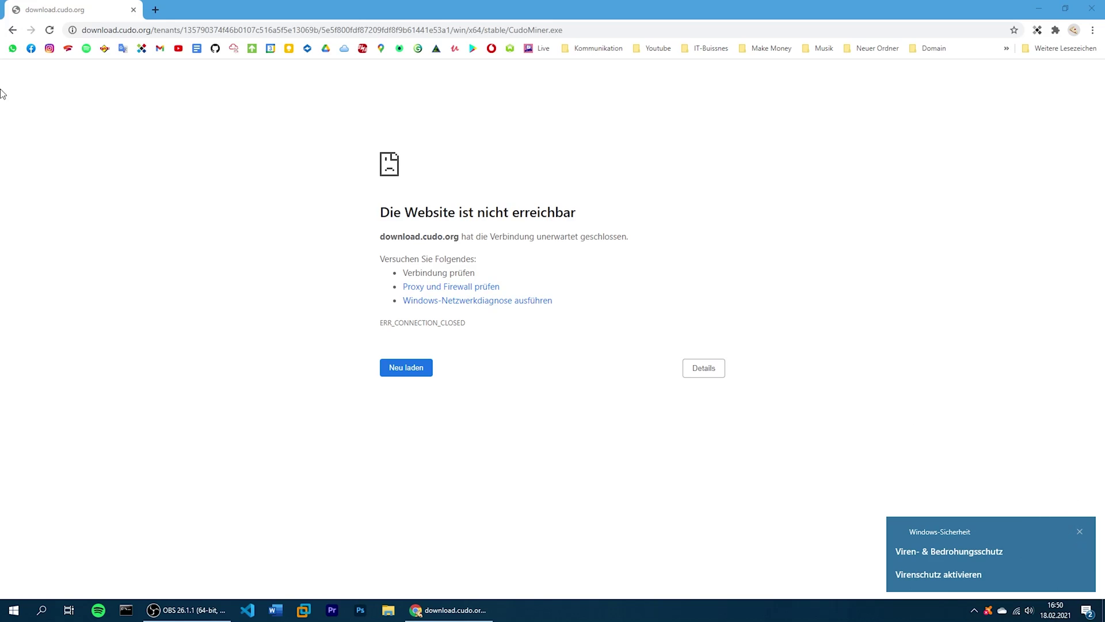
Return to the device setup, continue with the Windows worker and download the installer as CudoMiner (1).exe to Downloads
{"action": "left_click", "coordinate": [10, 31]}
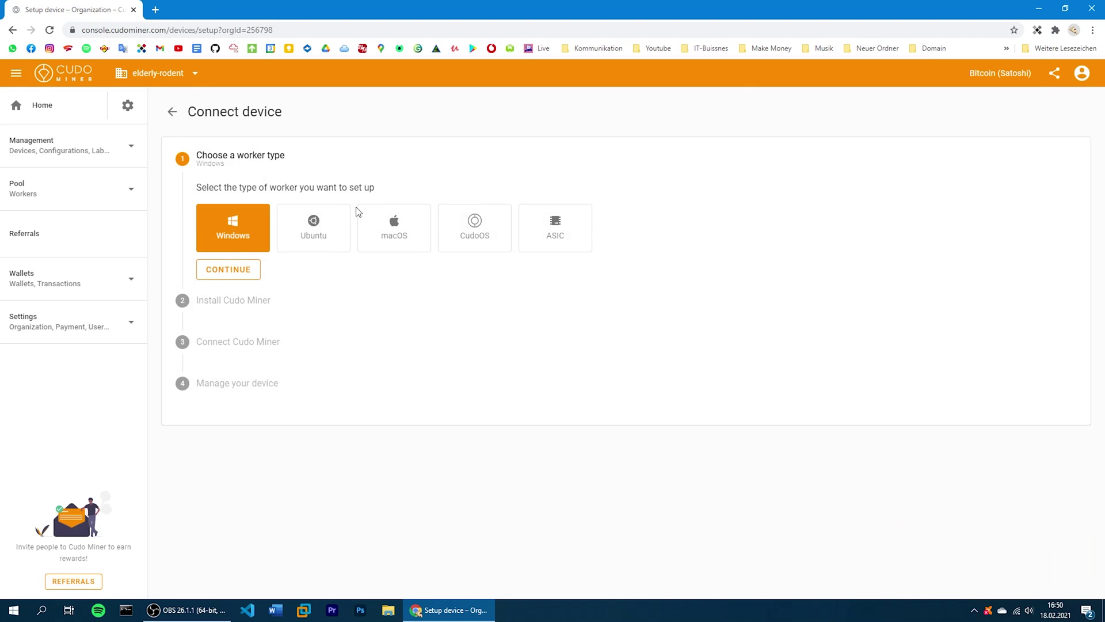
{"action": "left_click", "coordinate": [229, 271]}
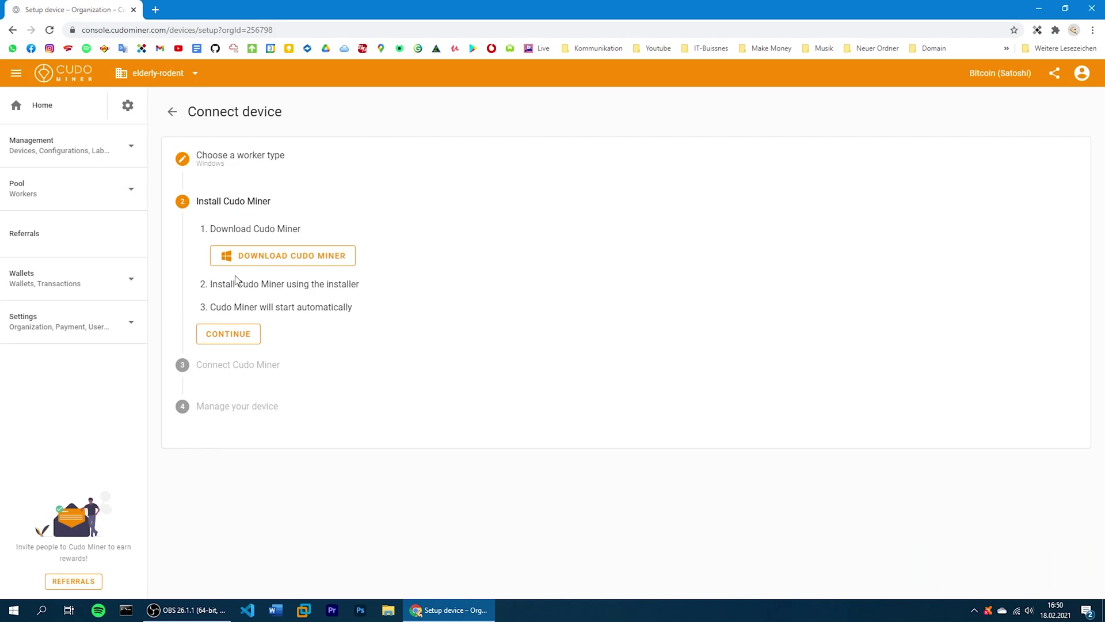
{"action": "left_click", "coordinate": [257, 256]}
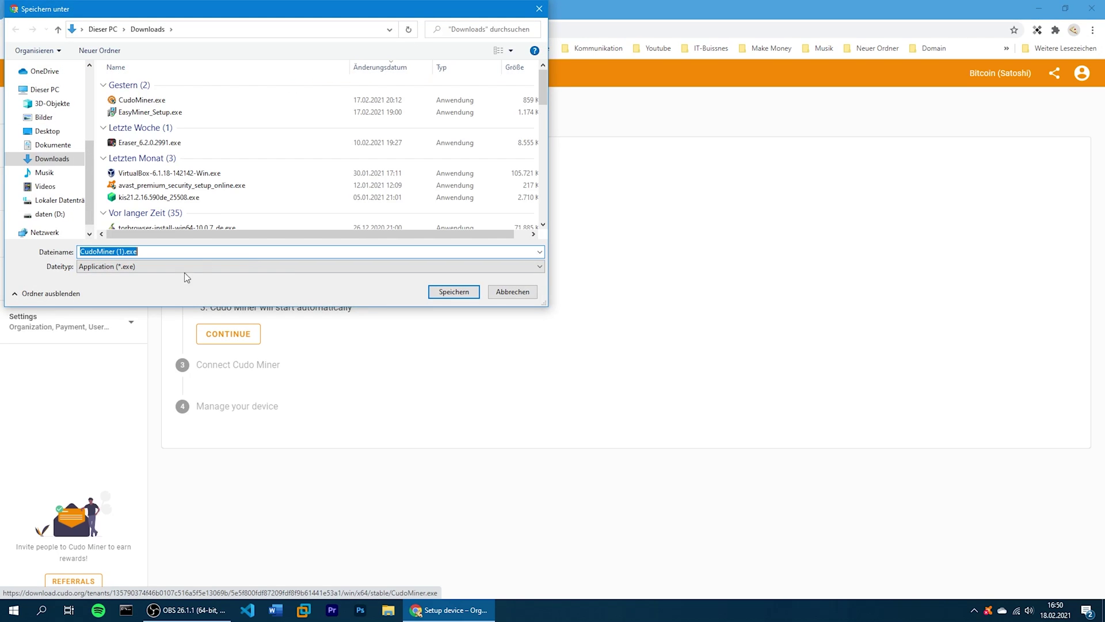
{"action": "left_click", "coordinate": [460, 292]}
Run the downloaded Cudo Miner installer, accept the license agreement and install using the Stable Channel
{"action": "left_click", "coordinate": [70, 571]}
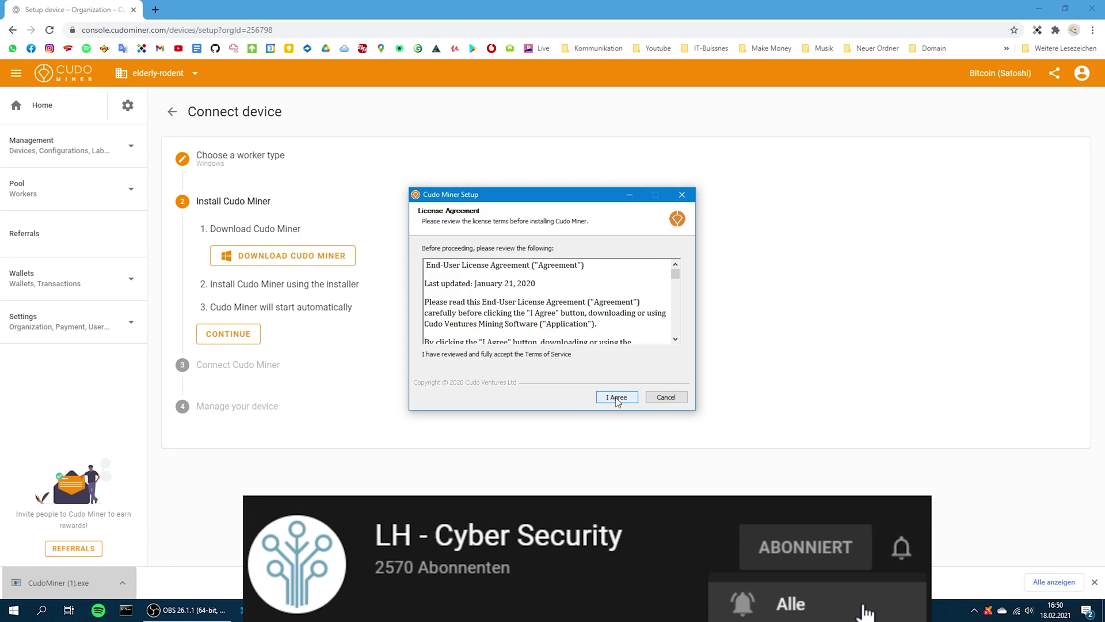
{"action": "left_click", "coordinate": [617, 397]}
{"action": "left_click", "coordinate": [616, 398]}
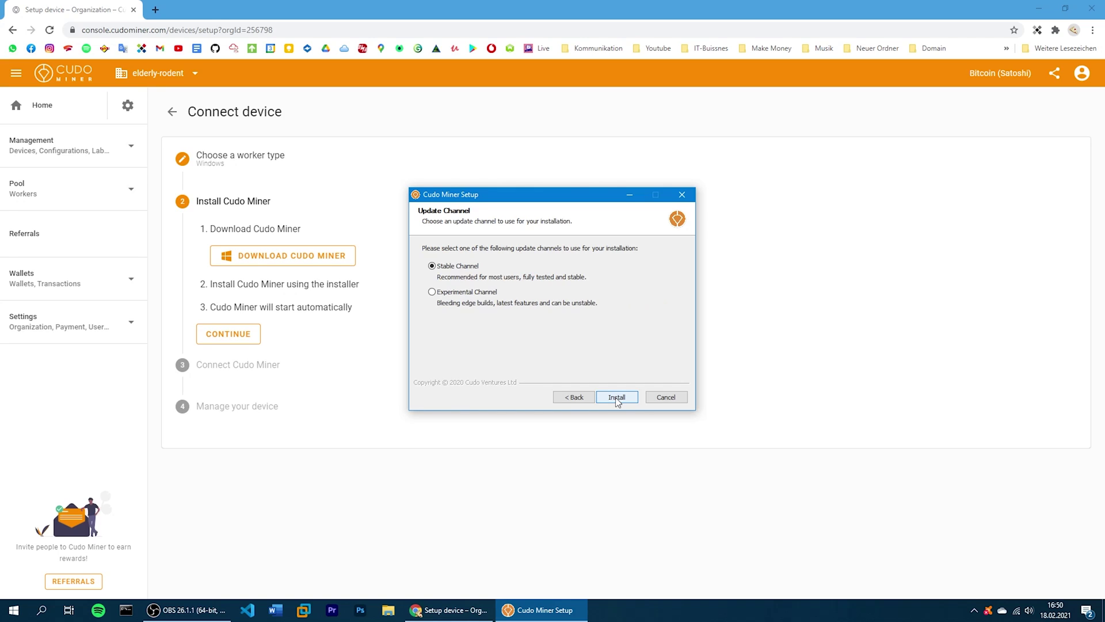
{"action": "left_click", "coordinate": [616, 398]}
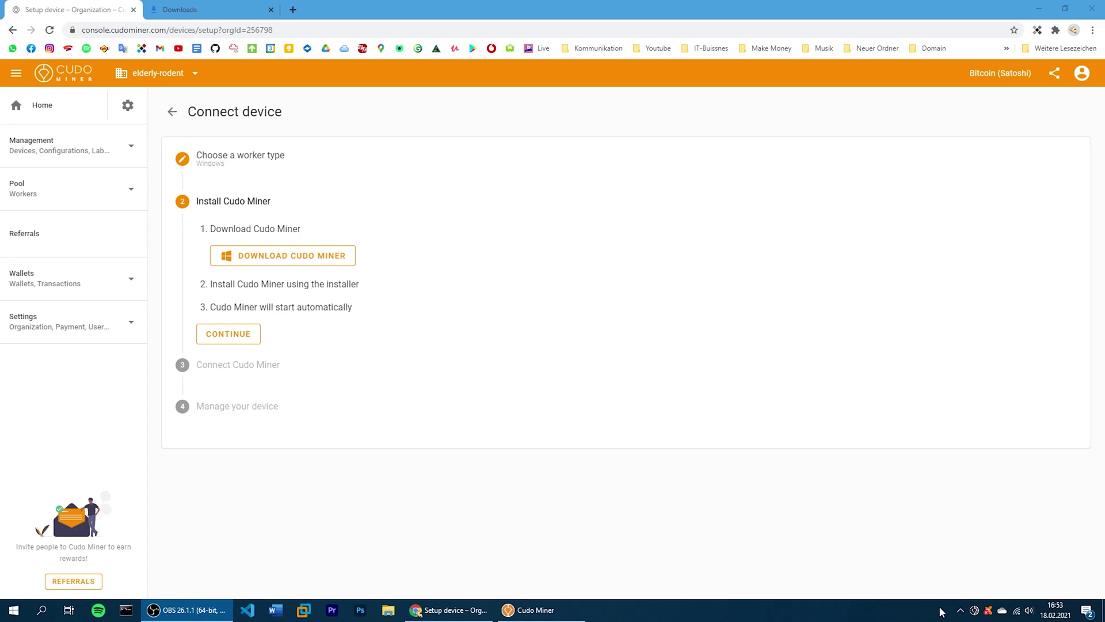
Move the Cudo Miner login window lower and check the organization menu in the web console
{"action": "left_click", "coordinate": [973, 611]}
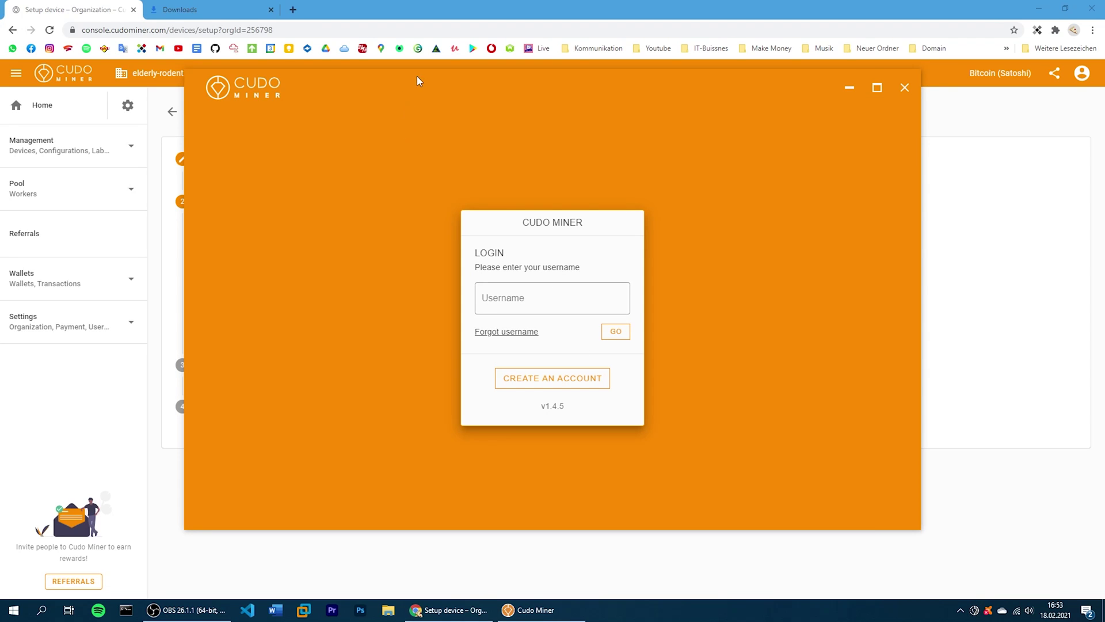
{"action": "left_click_drag", "start_coordinate": [417, 88], "coordinate": [419, 123]}
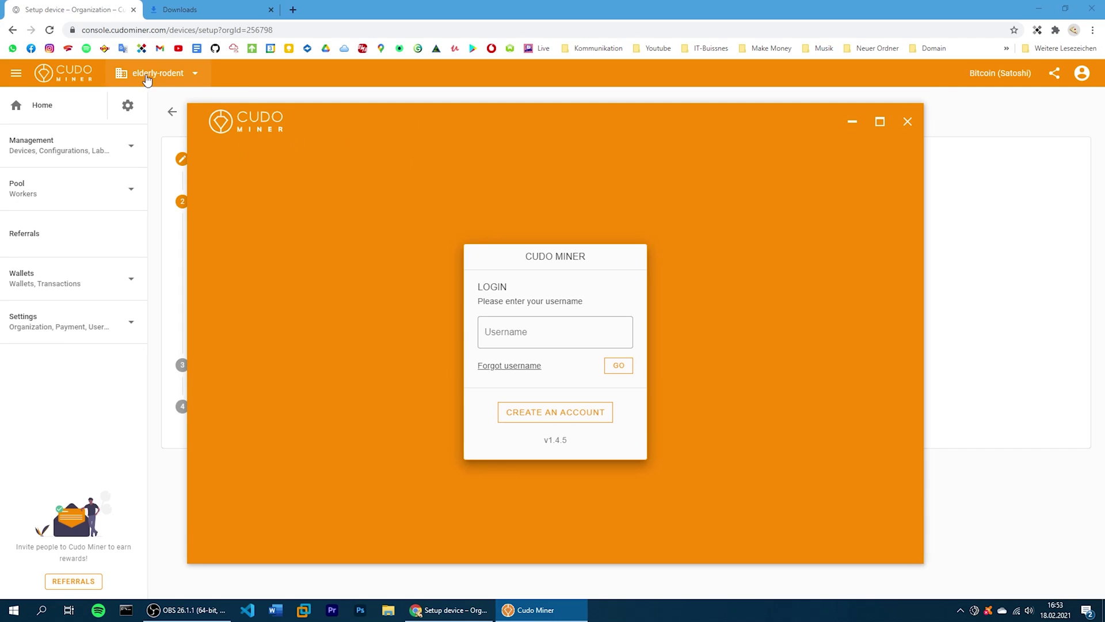
{"action": "left_click", "coordinate": [172, 74]}
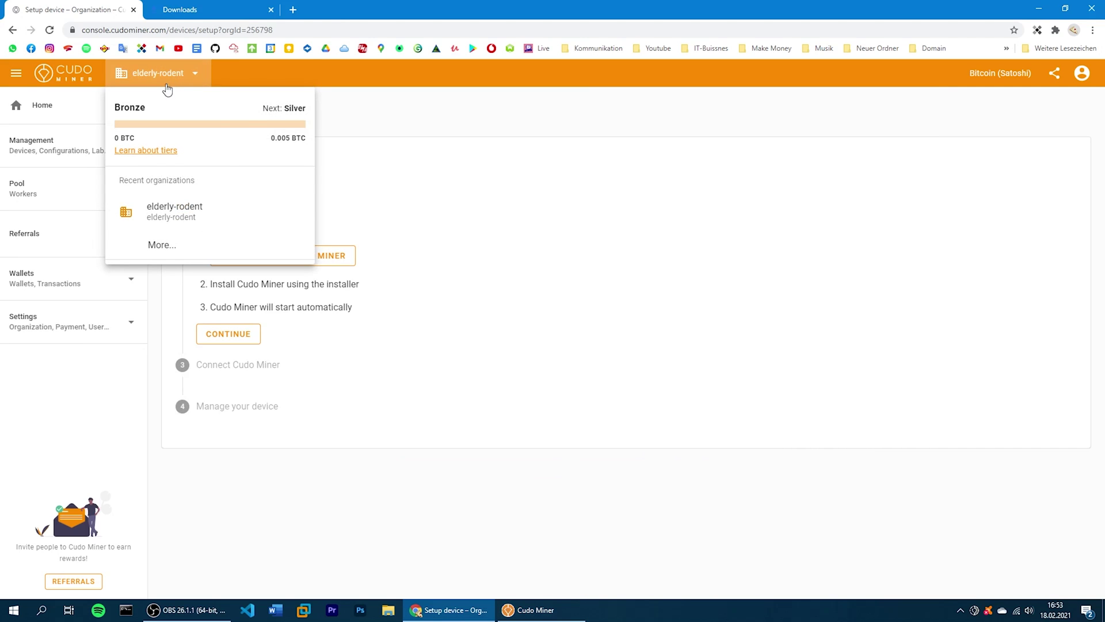
{"action": "left_click", "coordinate": [166, 78]}
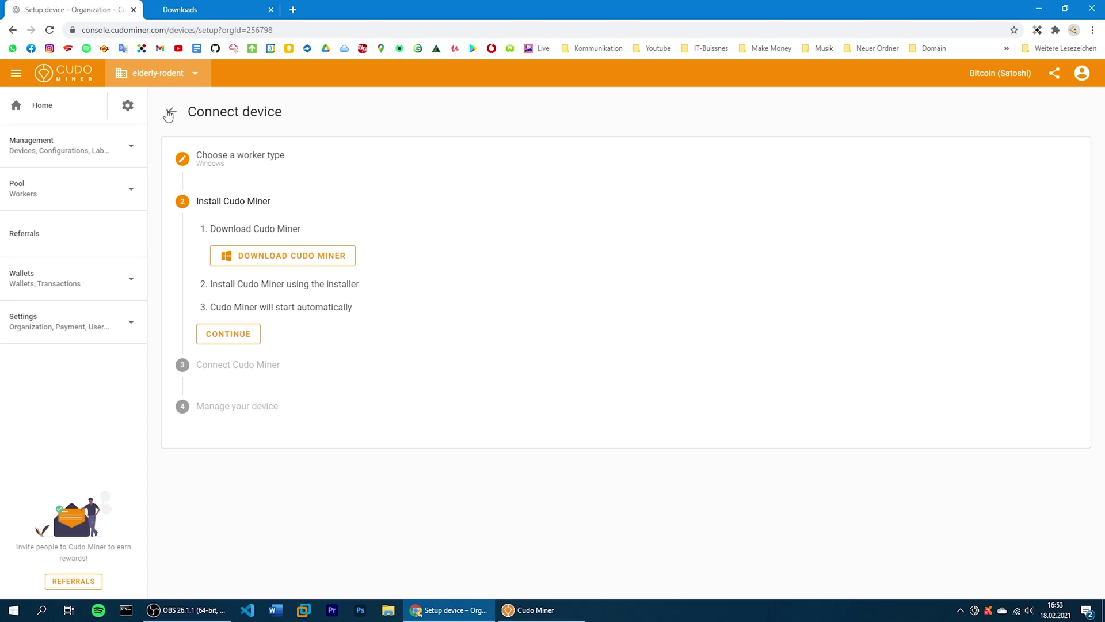
Proceed to the Connect Cudo Miner stage of the web setup and copy the organization name
{"action": "left_click", "coordinate": [237, 338]}
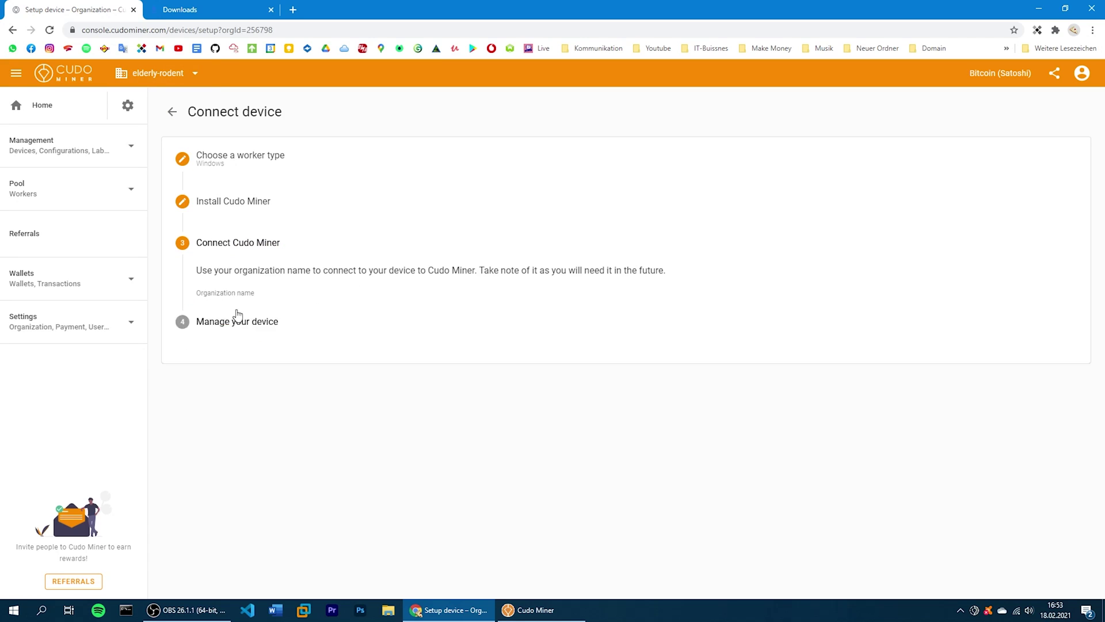
{"action": "left_click_drag", "start_coordinate": [254, 305], "coordinate": [199, 308]}
{"action": "left_click", "coordinate": [194, 311]}
{"action": "right_click", "coordinate": [200, 308]}
{"action": "left_click", "coordinate": [219, 316]}
Switch to the Cudo Miner desktop app and log in with the copied organization name as username
{"action": "left_click", "coordinate": [541, 610]}
{"action": "left_click", "coordinate": [498, 324]}
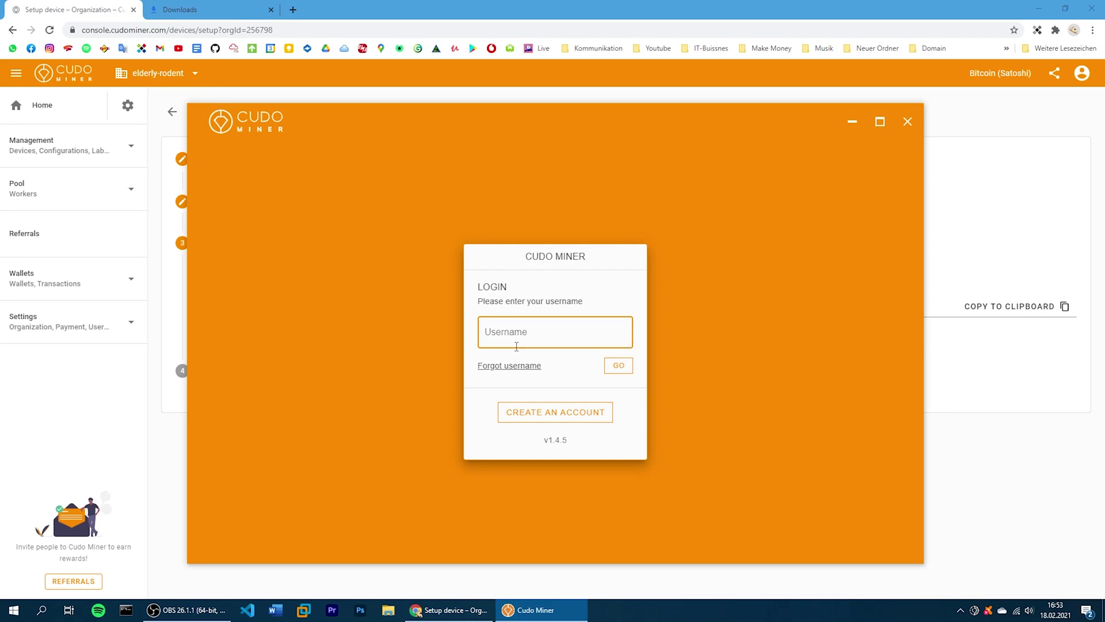
{"action": "key", "text": "ctrl+v"}
{"action": "left_click", "coordinate": [627, 373]}
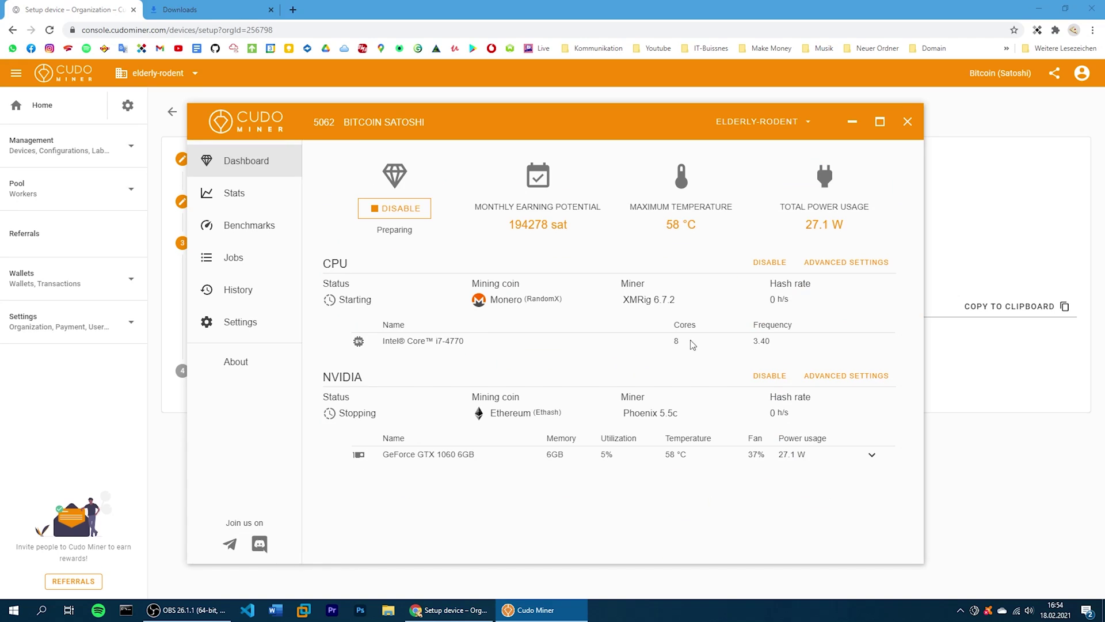
Switch back to the web console, complete the device connection wizard and go to the devices list
{"action": "left_click", "coordinate": [953, 368]}
{"action": "left_click", "coordinate": [219, 337]}
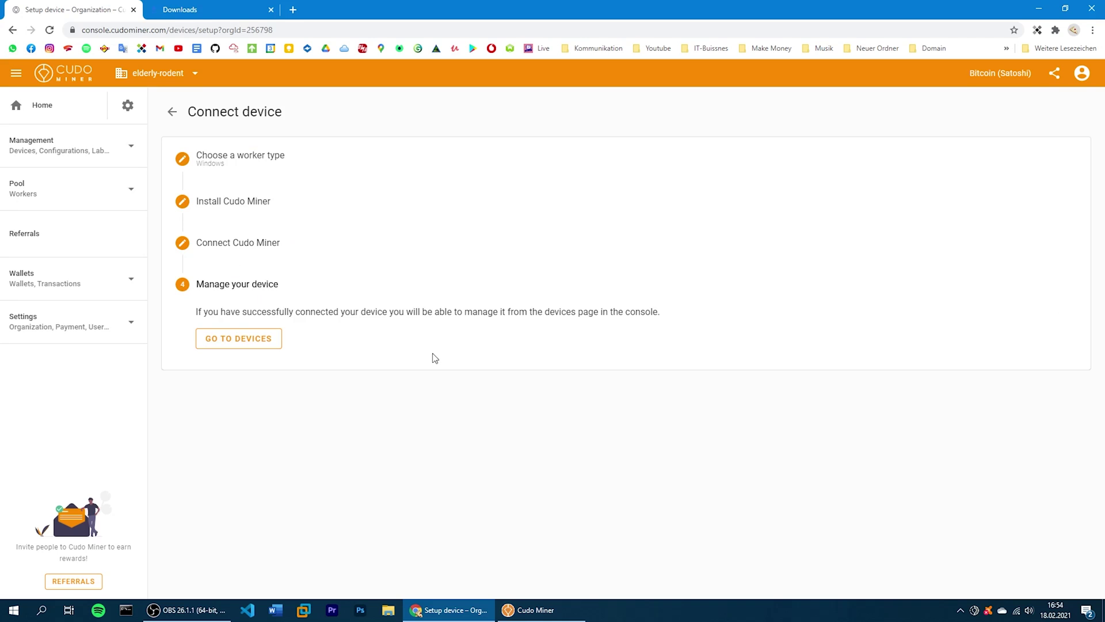
{"action": "left_click", "coordinate": [268, 345]}
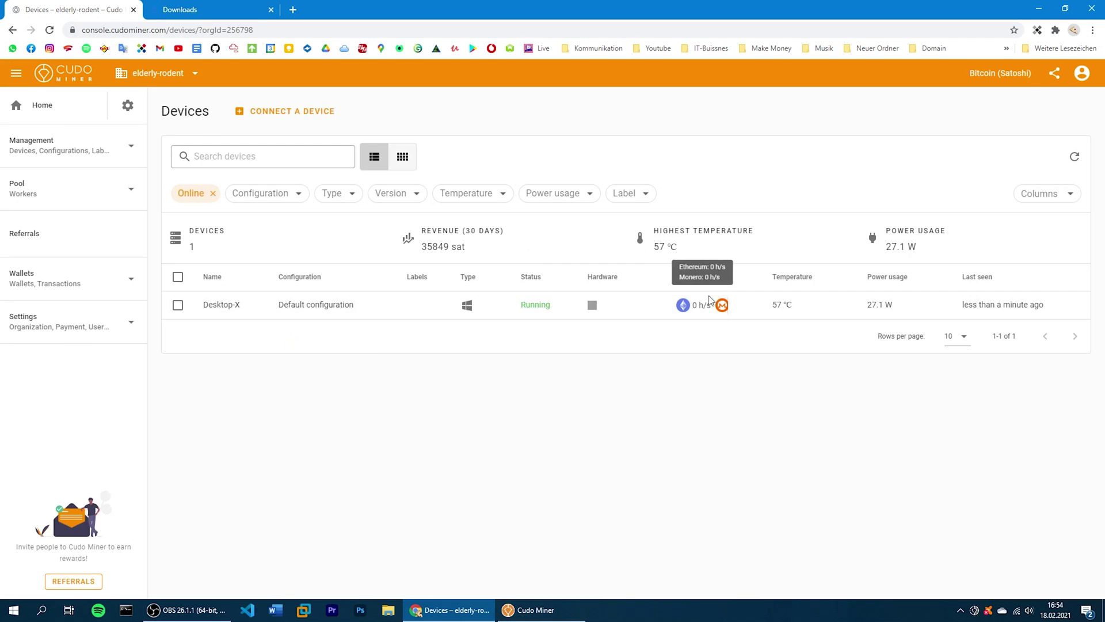
Review the workload and scheduling options in the connected device's default configuration, then leave it
{"action": "mouse_move", "coordinate": [703, 305]}
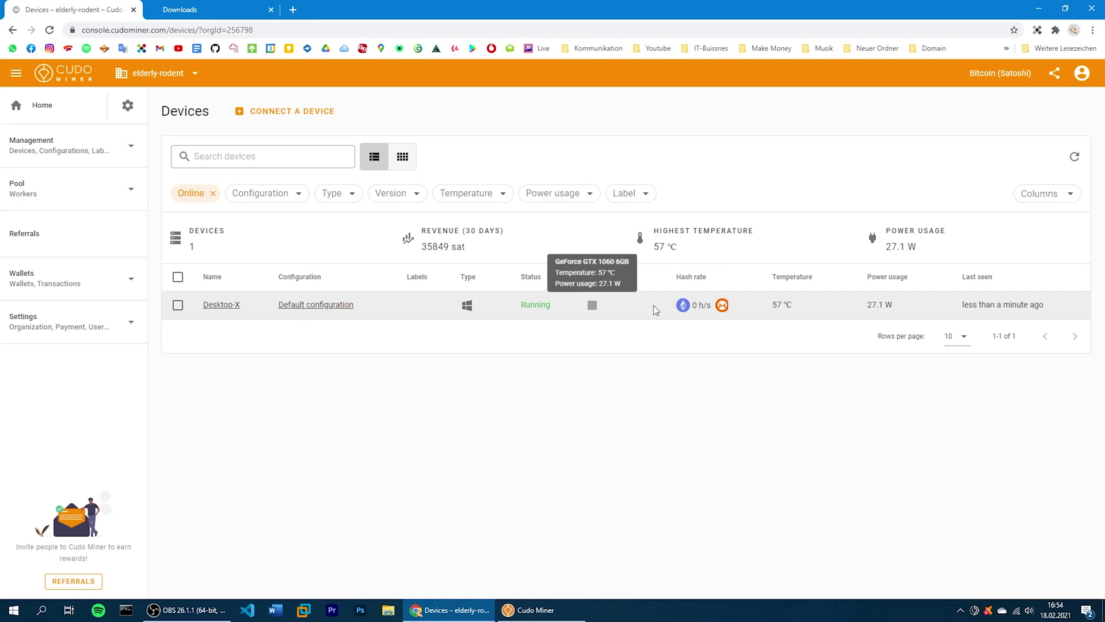
{"action": "left_click", "coordinate": [304, 313]}
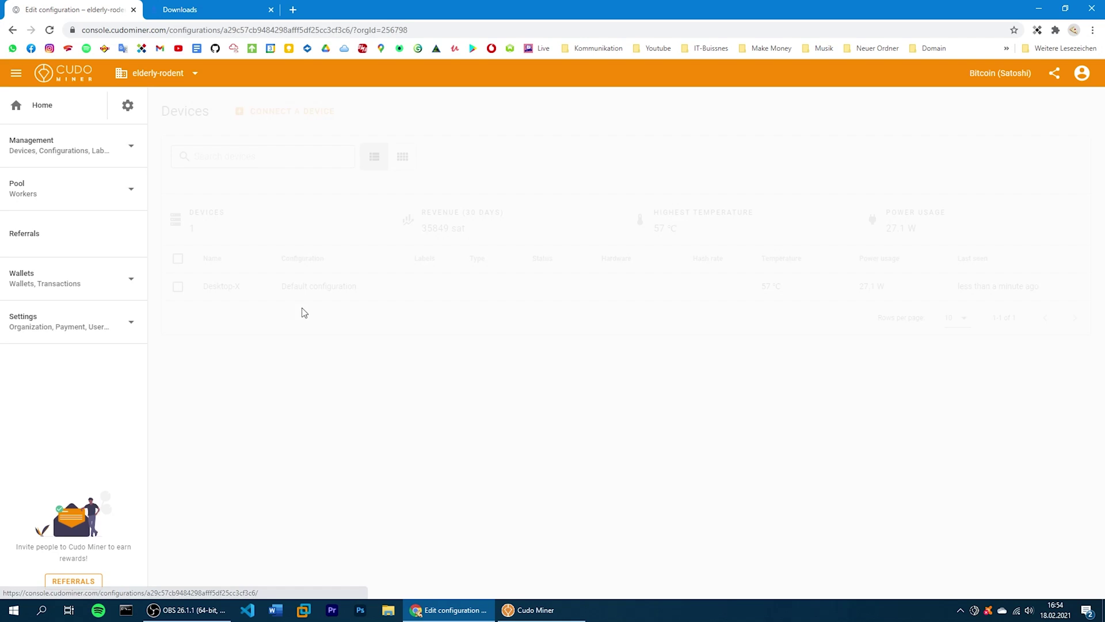
{"action": "scroll", "coordinate": [361, 321], "scroll_direction": "down", "scroll_amount": 4}
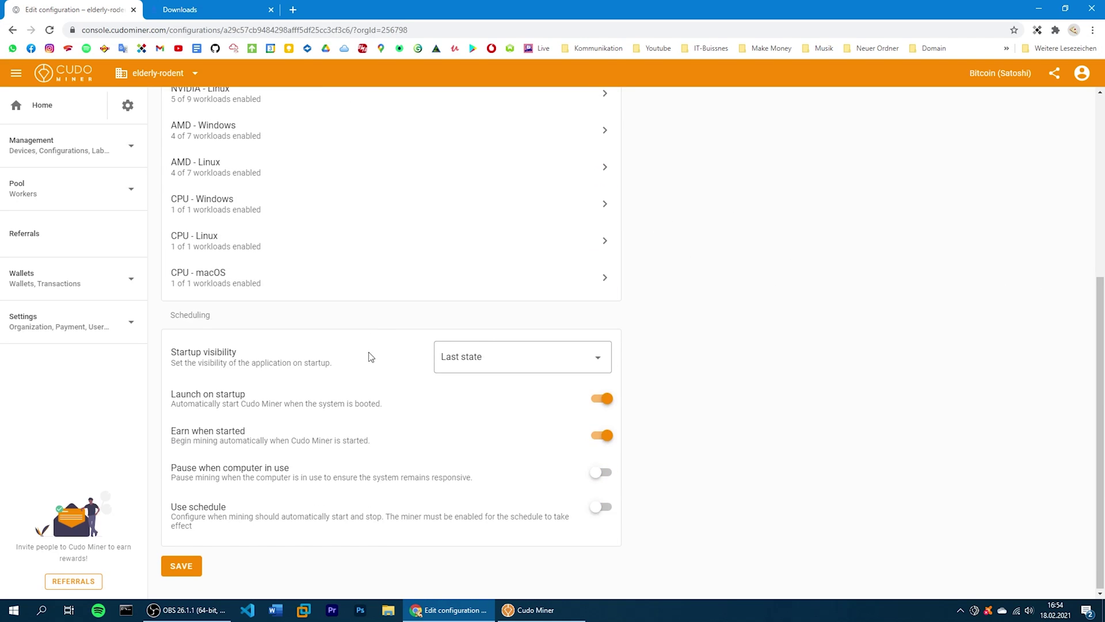
{"action": "scroll", "coordinate": [370, 357], "scroll_direction": "up", "scroll_amount": 5}
{"action": "left_click", "coordinate": [171, 113]}
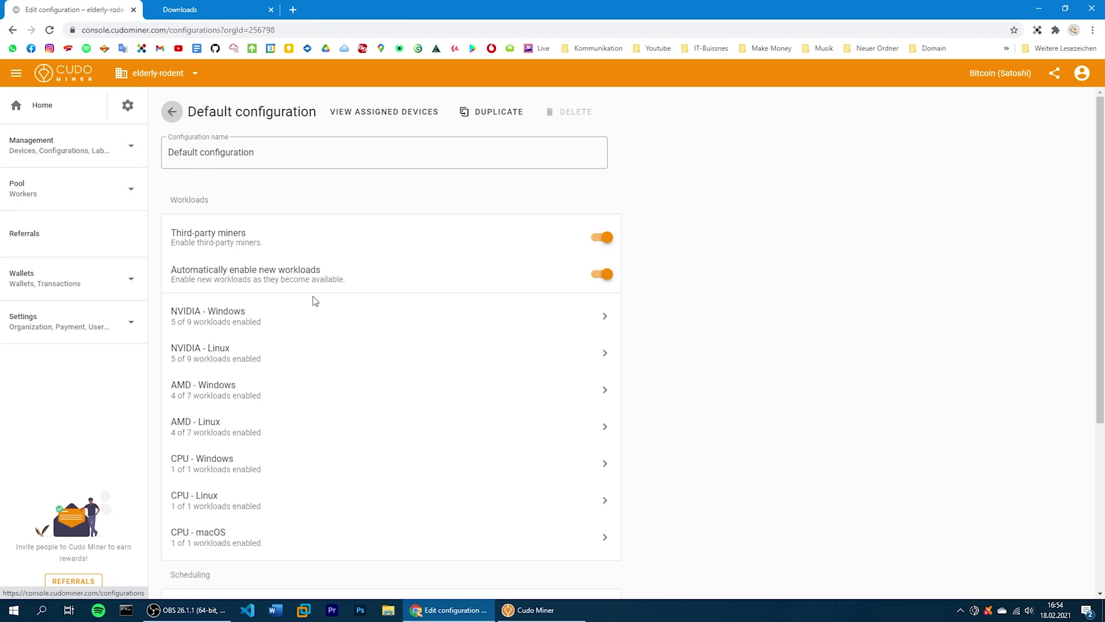
{"action": "key", "text": "alt+Tab"}
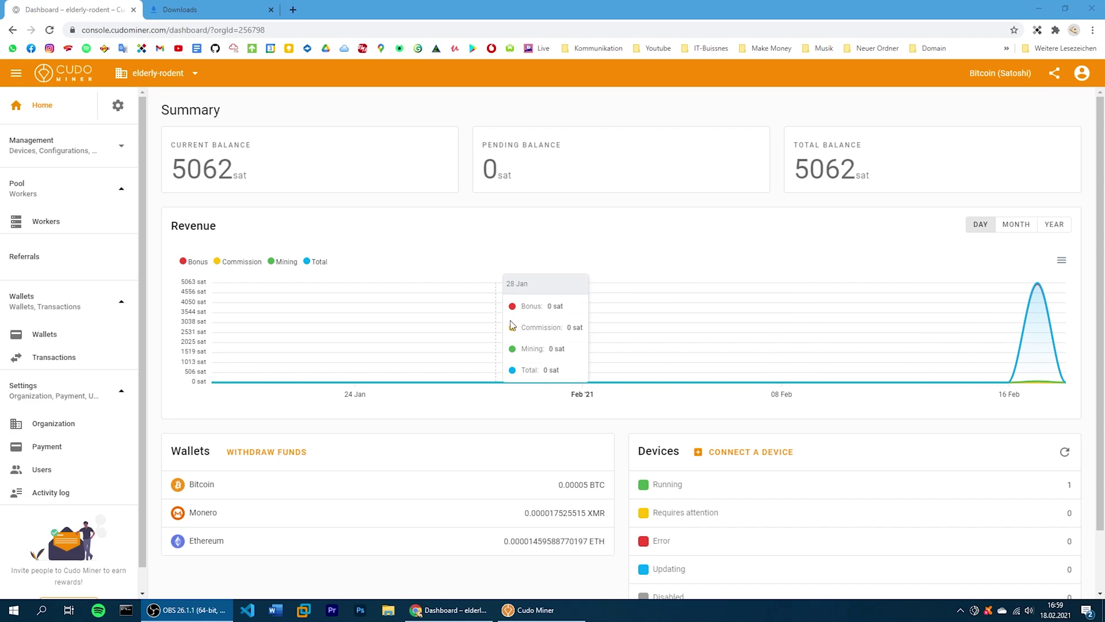
Examine the dashboard's revenue chart by month and by year, along with the wallet and device summaries
{"action": "scroll", "coordinate": [326, 380], "scroll_direction": "down", "scroll_amount": 1}
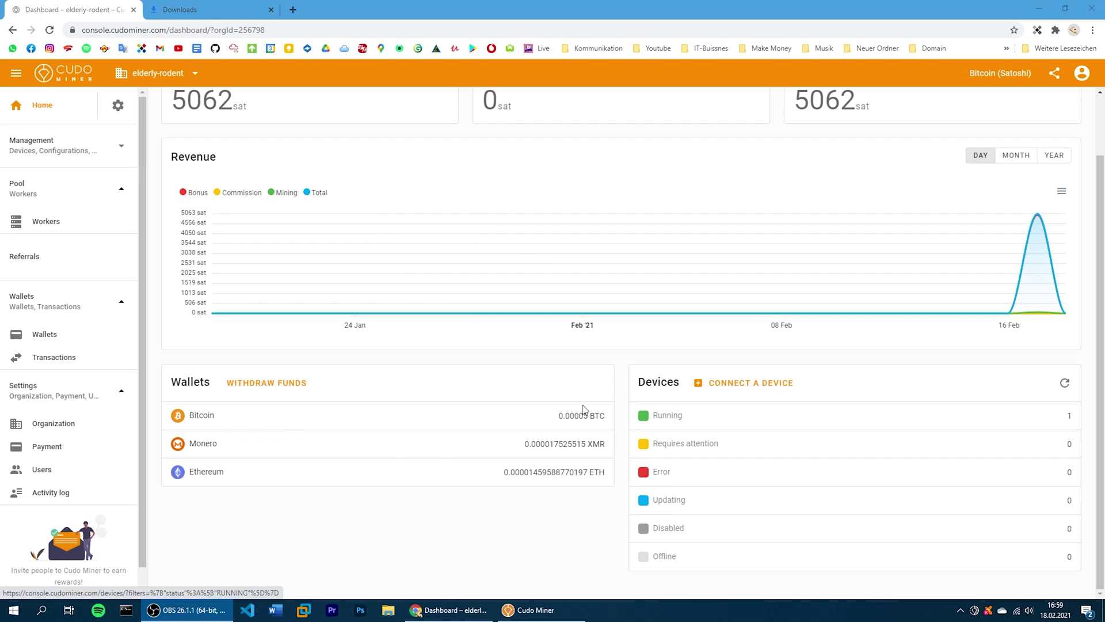
{"action": "scroll", "coordinate": [610, 437], "scroll_direction": "up", "scroll_amount": 1}
{"action": "left_click", "coordinate": [1009, 231]}
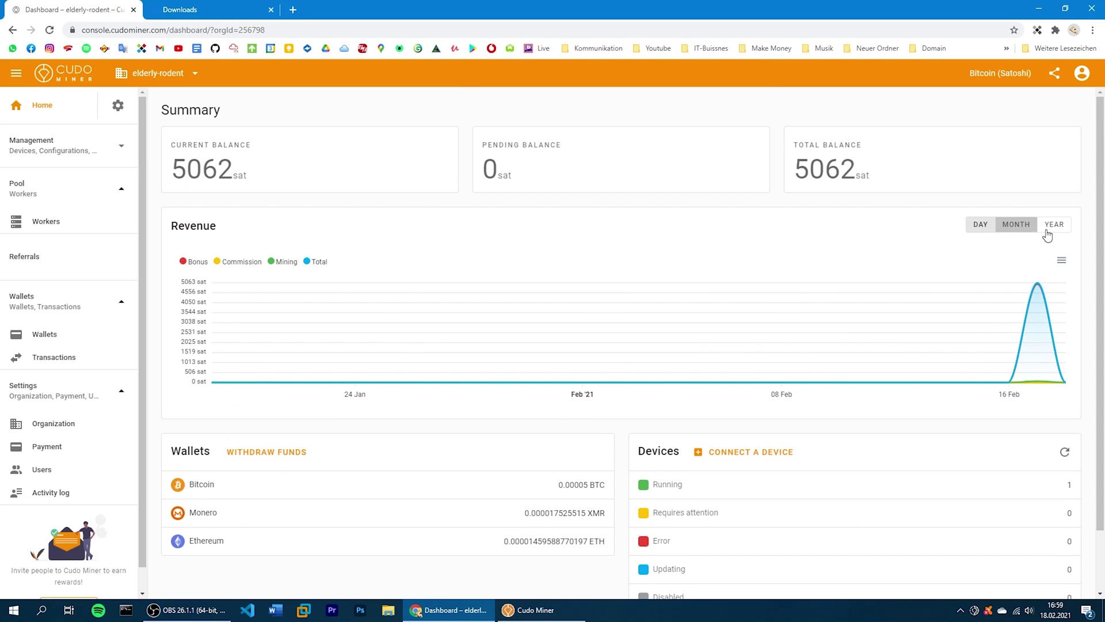
{"action": "left_click", "coordinate": [1051, 230]}
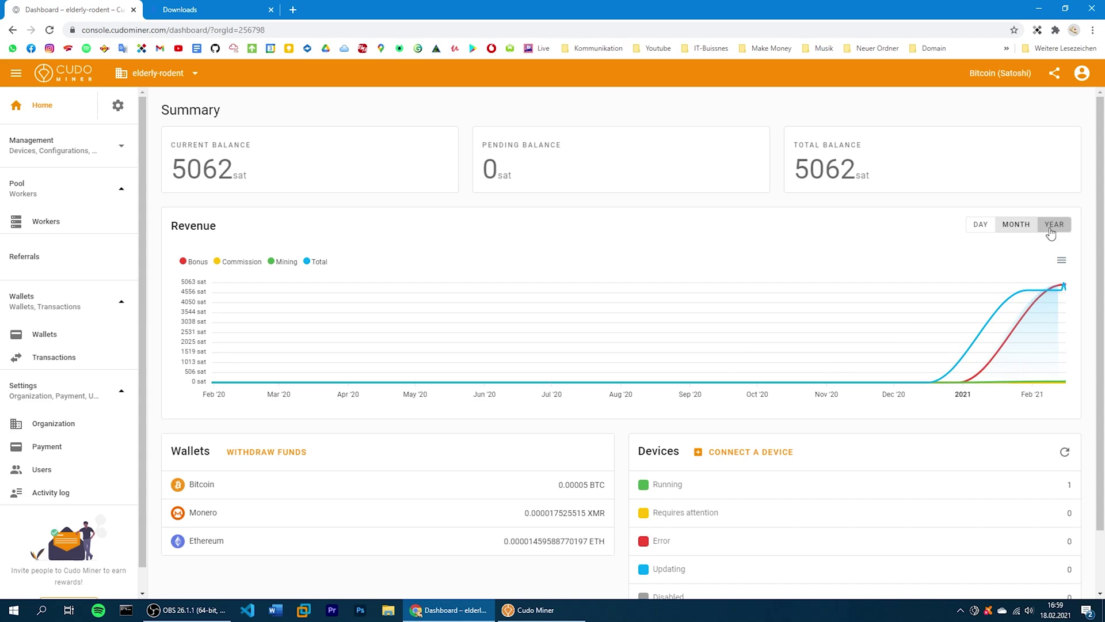
{"action": "scroll", "coordinate": [443, 346], "scroll_direction": "down", "scroll_amount": 1}
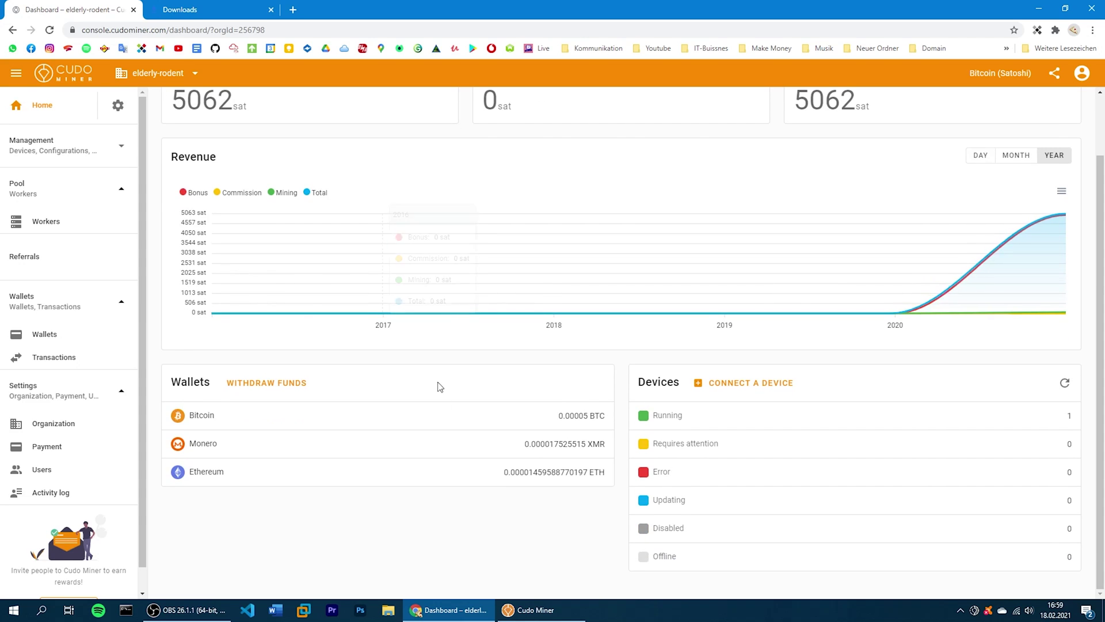
{"action": "scroll", "coordinate": [314, 328], "scroll_direction": "up", "scroll_amount": 1}
{"action": "scroll", "coordinate": [314, 345], "scroll_direction": "down", "scroll_amount": 1}
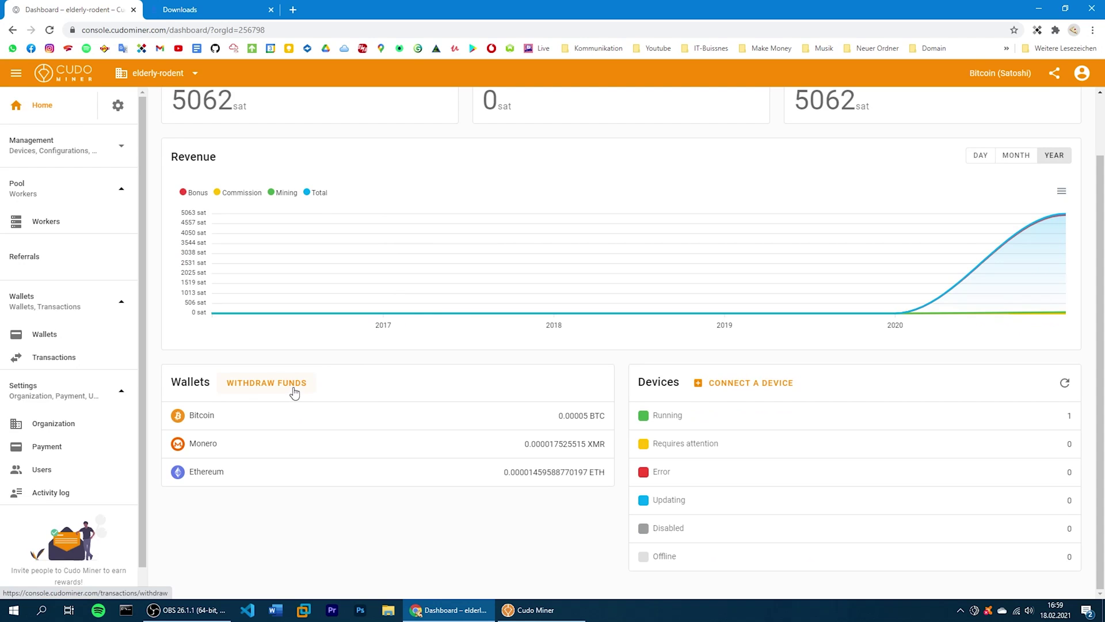
Open the funds withdrawal form and choose Monero as the account to withdraw from
{"action": "left_click", "coordinate": [252, 391]}
{"action": "left_click", "coordinate": [598, 171]}
{"action": "left_click", "coordinate": [545, 249]}
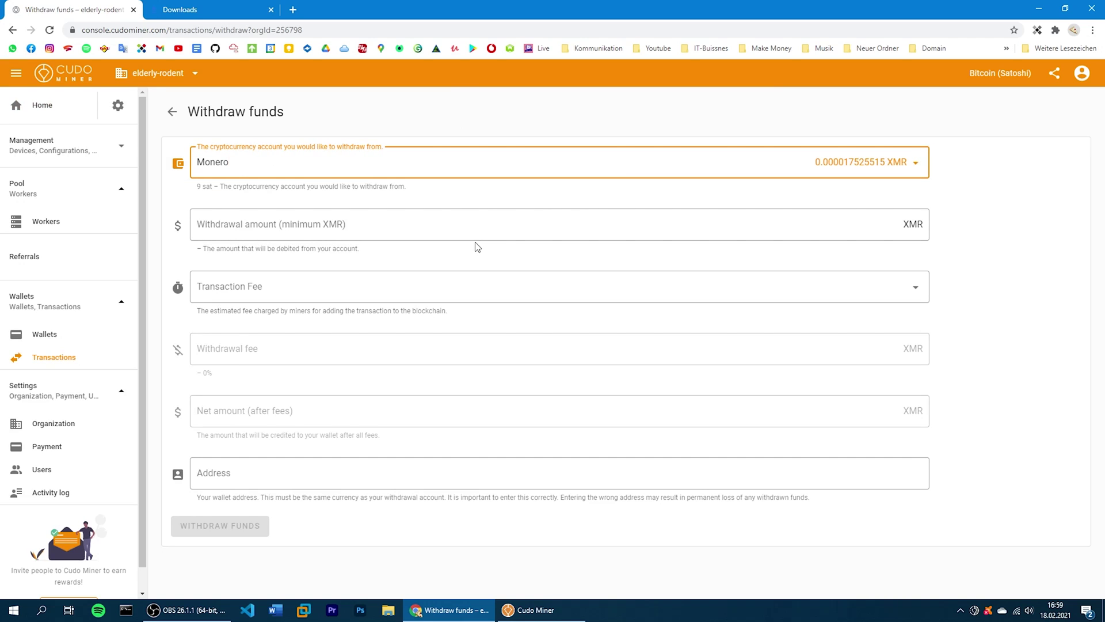
Enter 0.000017525515 XMR as the Monero withdrawal amount, go to the wallet address field, and leave the form without withdrawing
{"action": "left_click", "coordinate": [480, 224]}
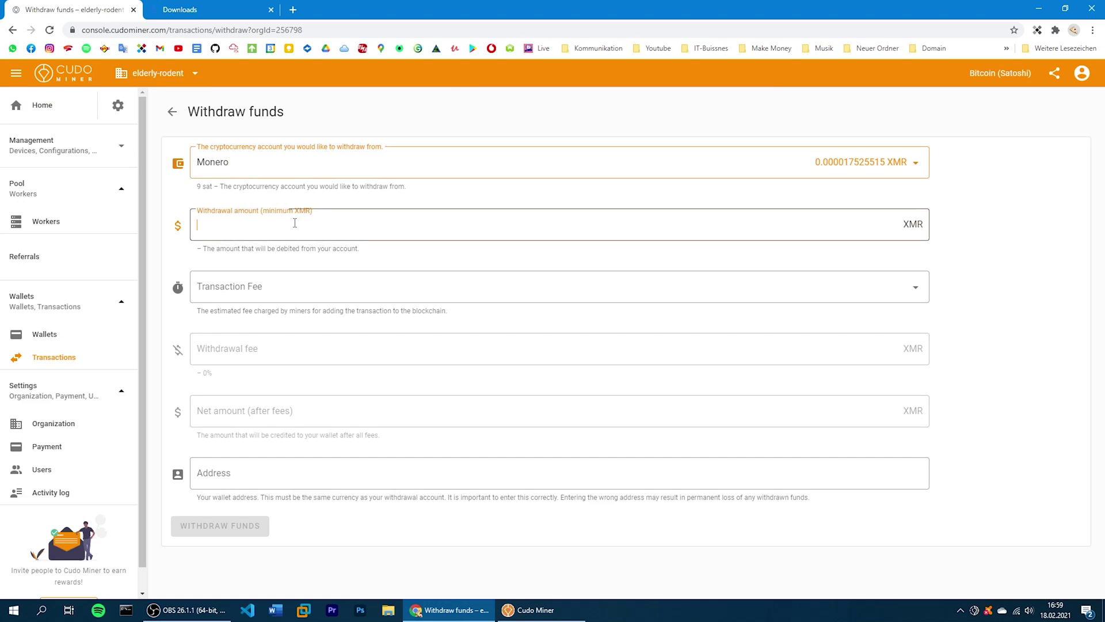
{"action": "left_click", "coordinate": [249, 250]}
{"action": "left_click", "coordinate": [307, 223]}
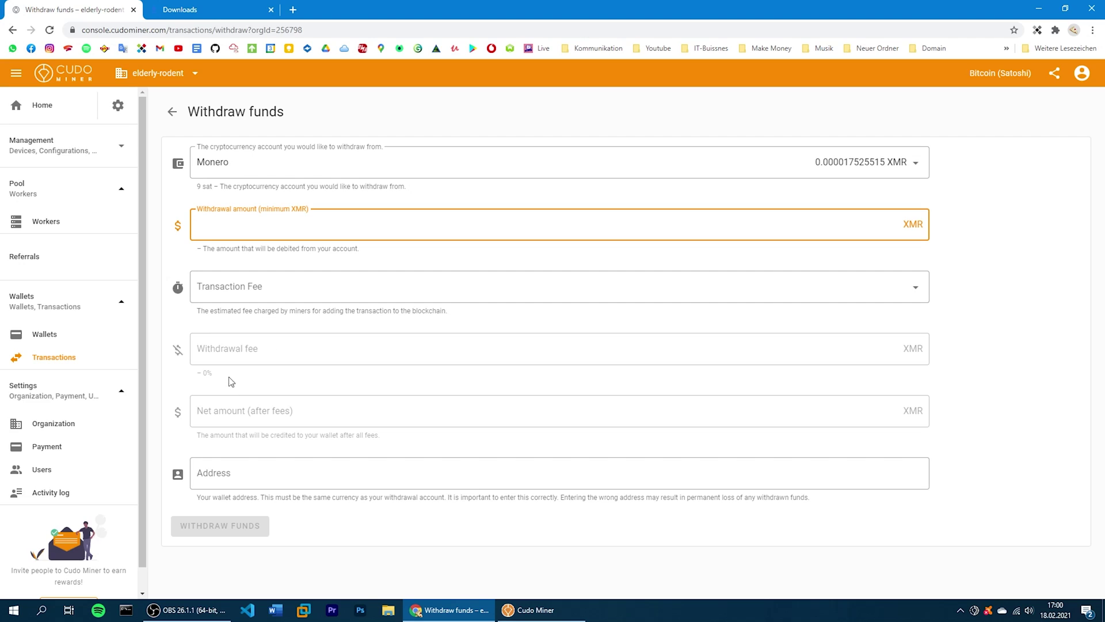
{"action": "key", "text": "ctrl+v"}
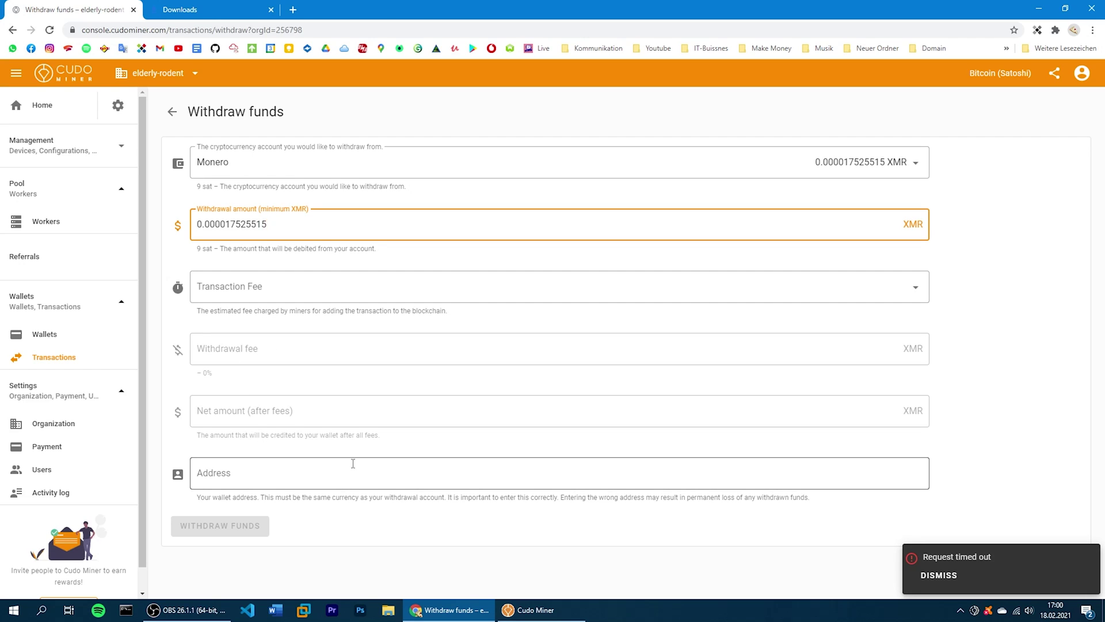
{"action": "left_click", "coordinate": [284, 451]}
{"action": "left_click", "coordinate": [222, 468]}
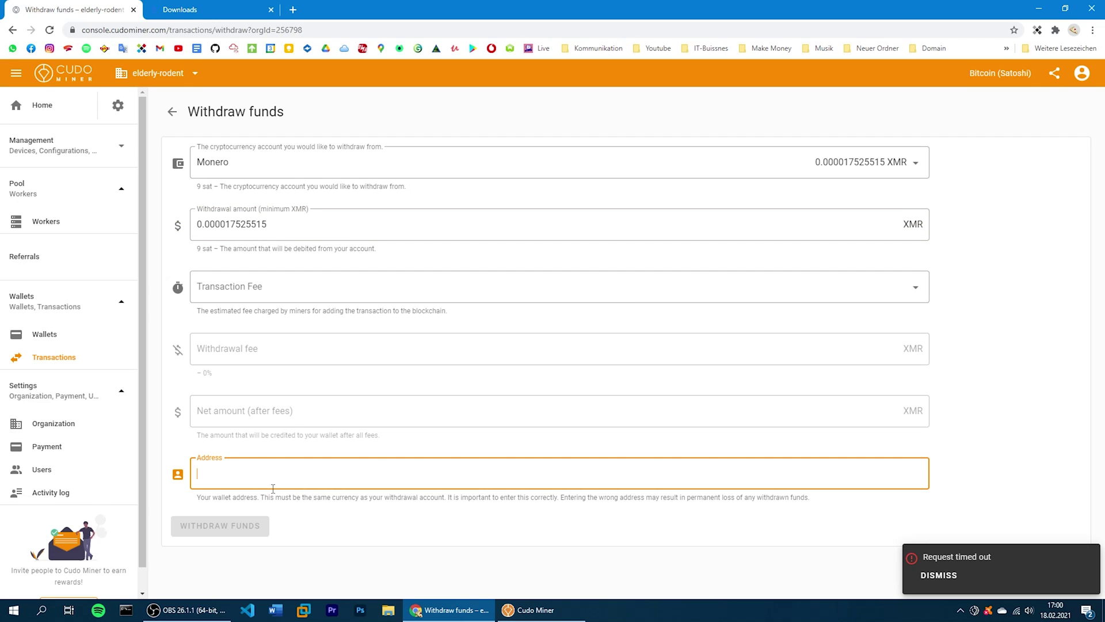
{"action": "left_click", "coordinate": [172, 111]}
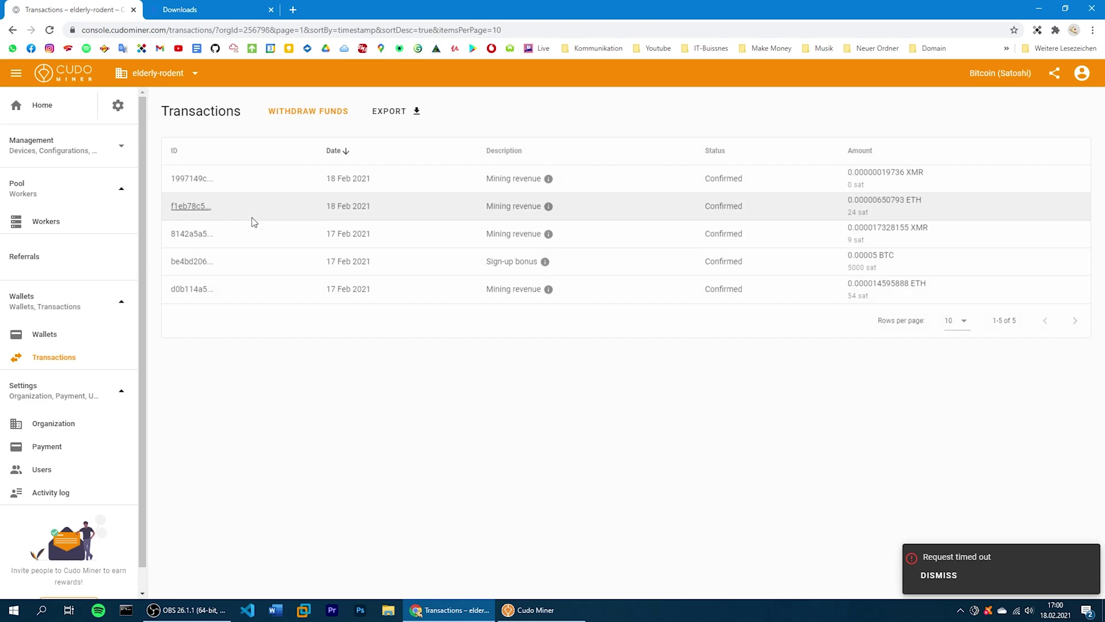
View the cryptocurrency accounts offered in the withdrawal form and check the connected device in the devices list
{"action": "left_click", "coordinate": [289, 115]}
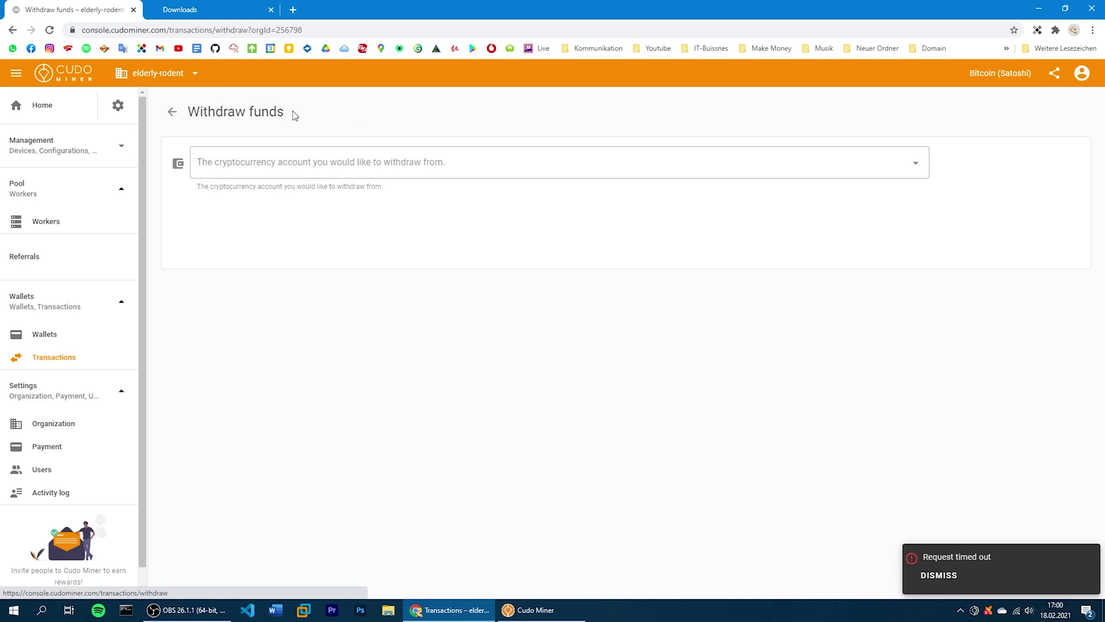
{"action": "left_click", "coordinate": [914, 163]}
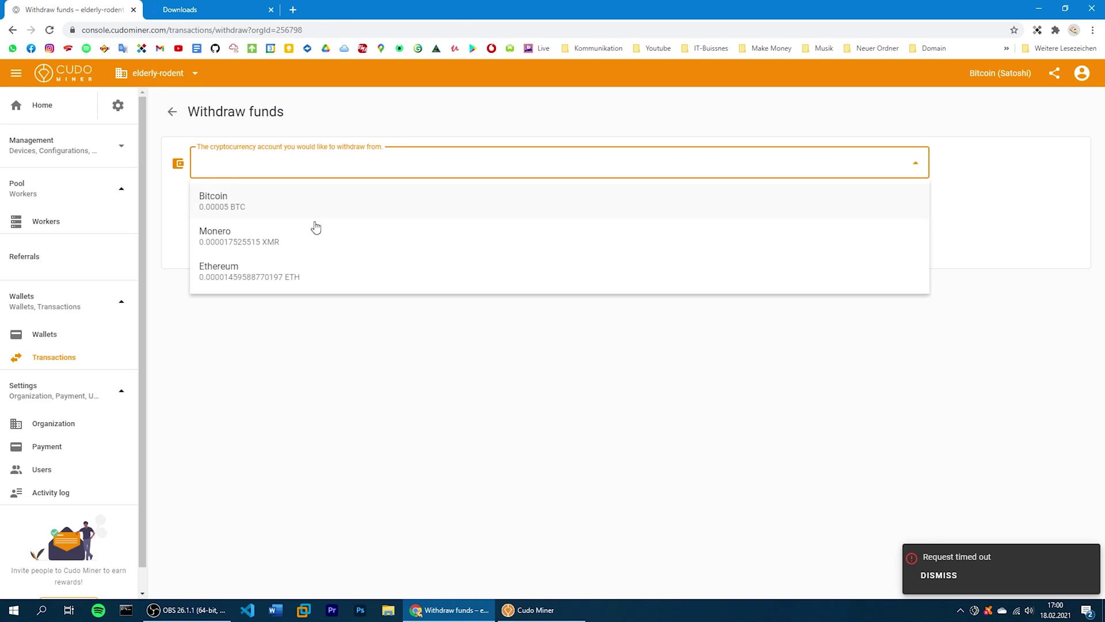
{"action": "left_click", "coordinate": [16, 151]}
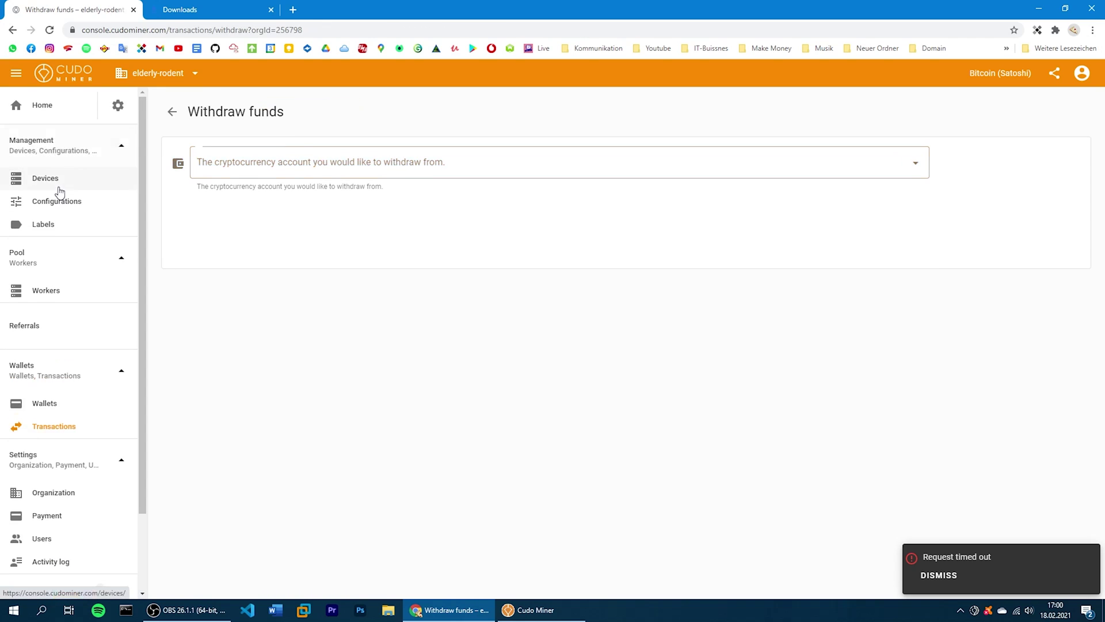
{"action": "left_click", "coordinate": [45, 179]}
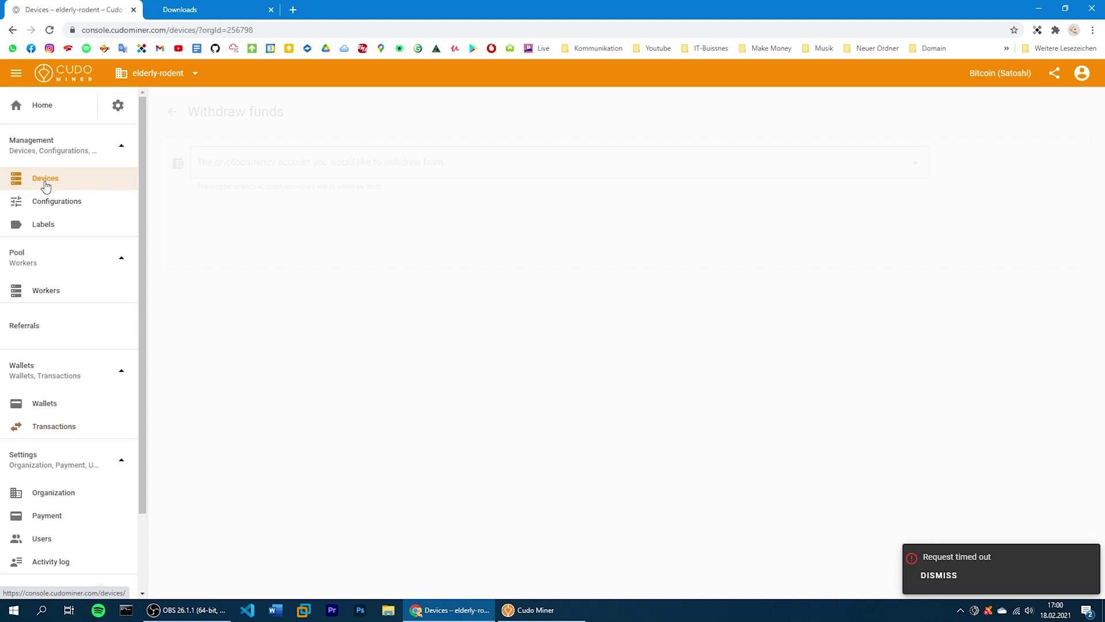
{"action": "mouse_move", "coordinate": [739, 305]}
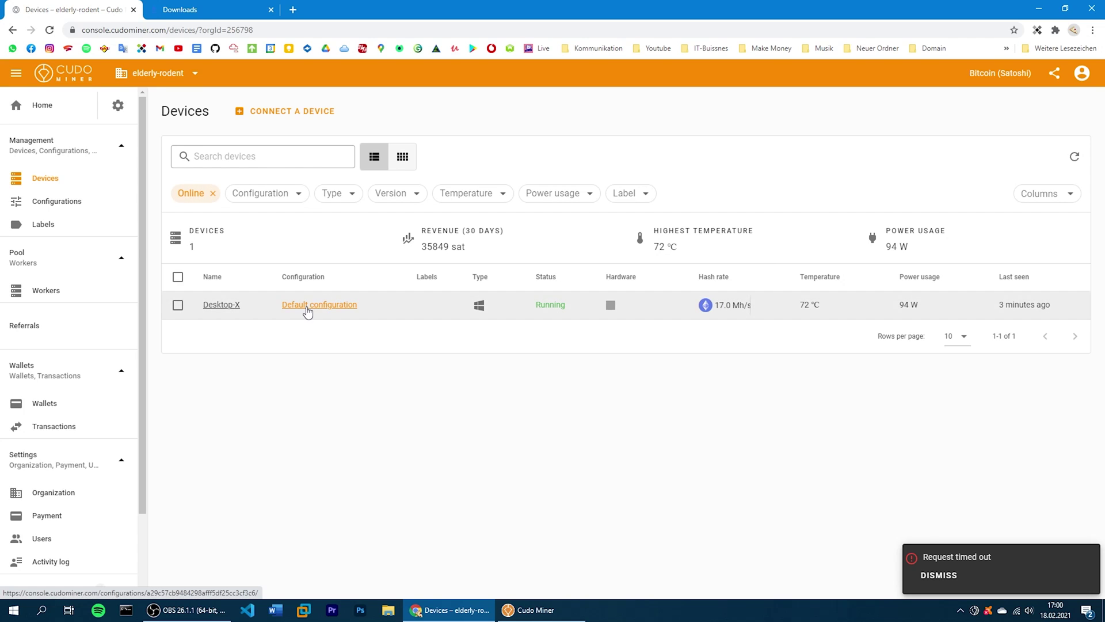
Examine the NVIDIA - Windows workloads in the Default configuration and return to the configuration's main page
{"action": "left_click", "coordinate": [64, 213]}
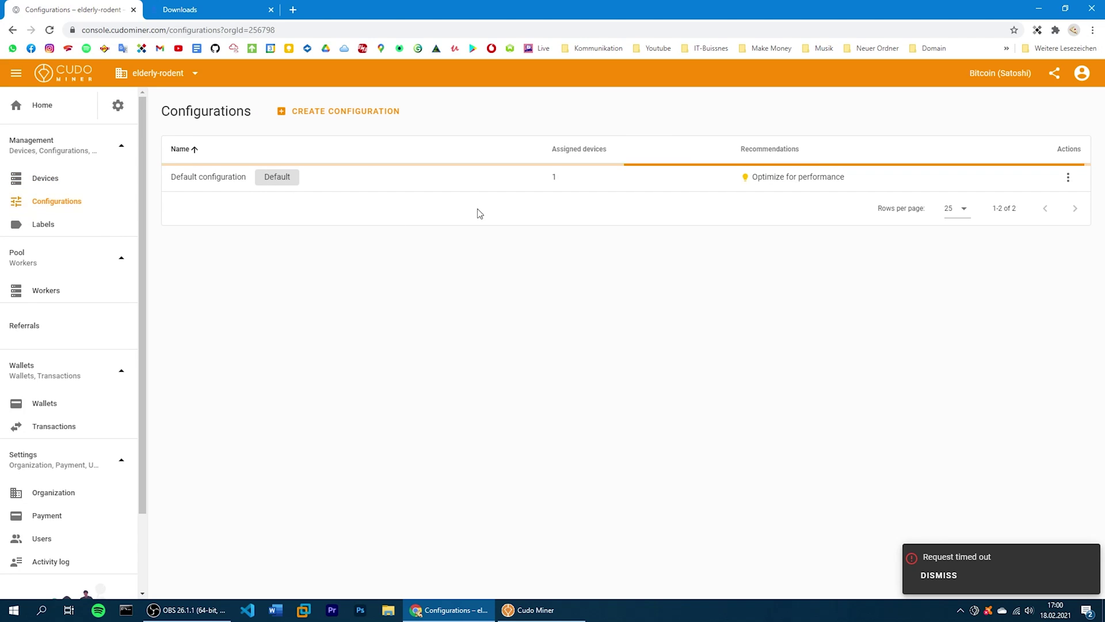
{"action": "left_click", "coordinate": [216, 180]}
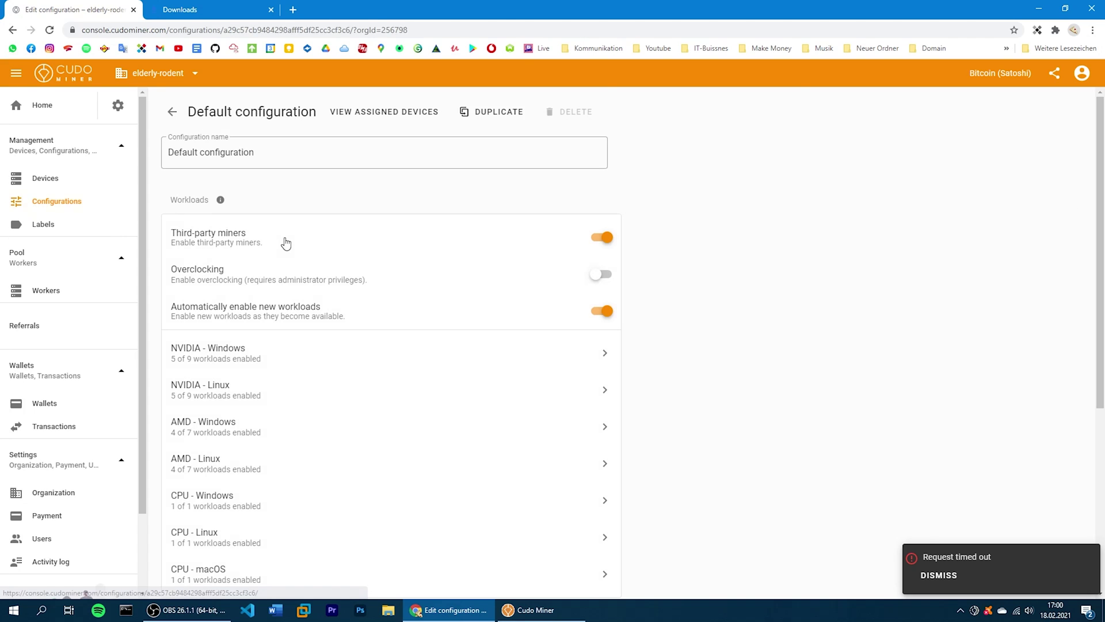
{"action": "left_click", "coordinate": [398, 363]}
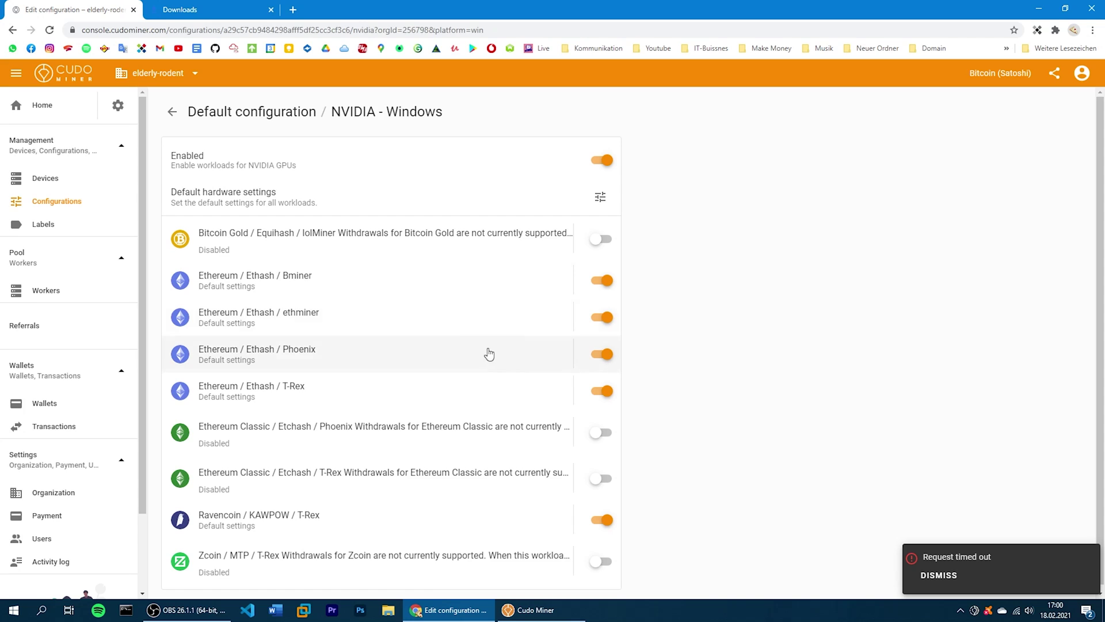
{"action": "scroll", "coordinate": [450, 322], "scroll_direction": "down", "scroll_amount": 1}
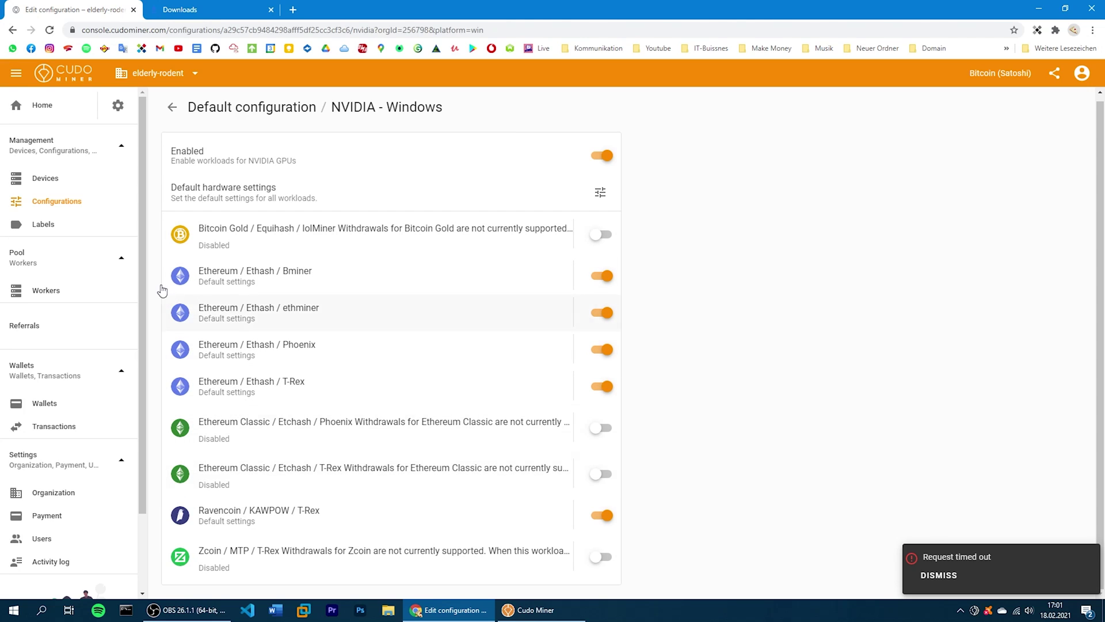
{"action": "left_click", "coordinate": [174, 111]}
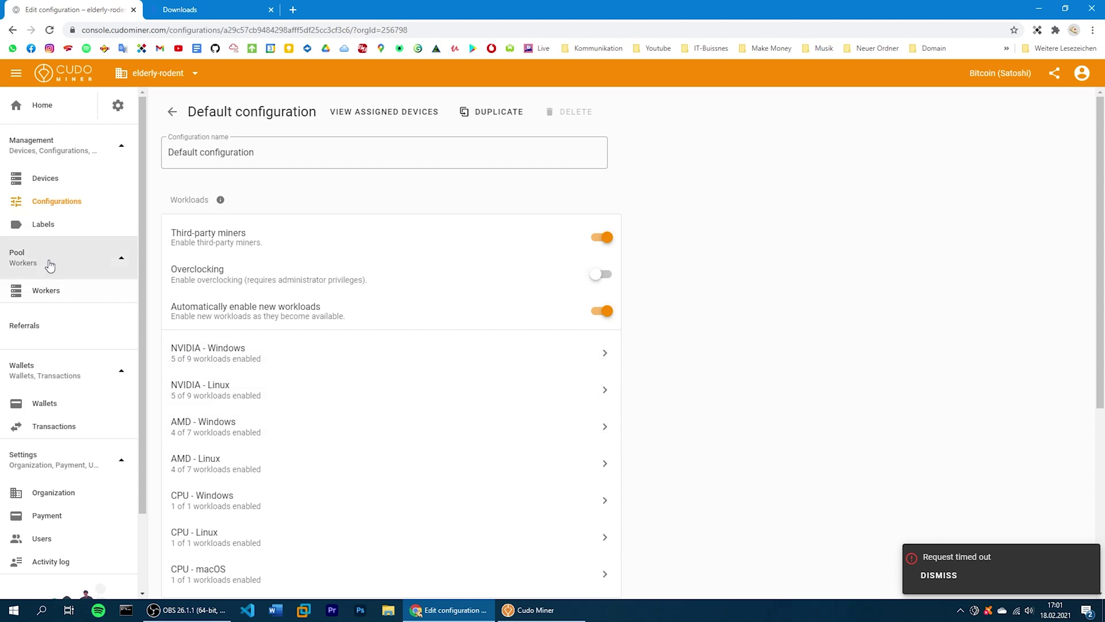
Check the Cudo Pool workers page and the jobs list in the Cudo Miner desktop app, and minimize the app
{"action": "left_click", "coordinate": [64, 294]}
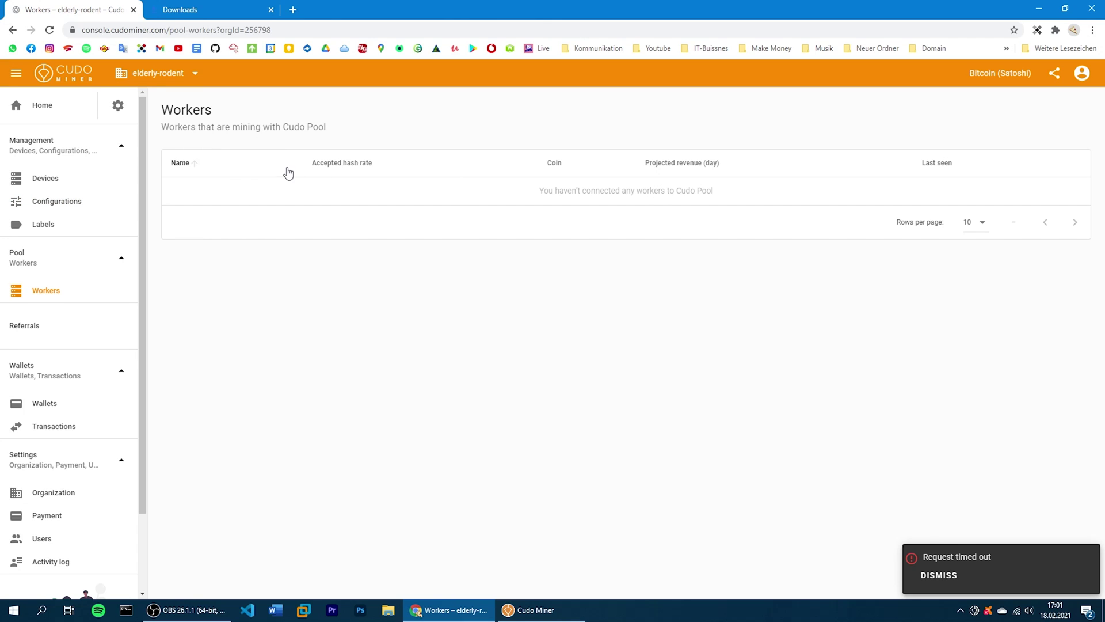
{"action": "left_click", "coordinate": [557, 614]}
{"action": "left_click", "coordinate": [236, 266]}
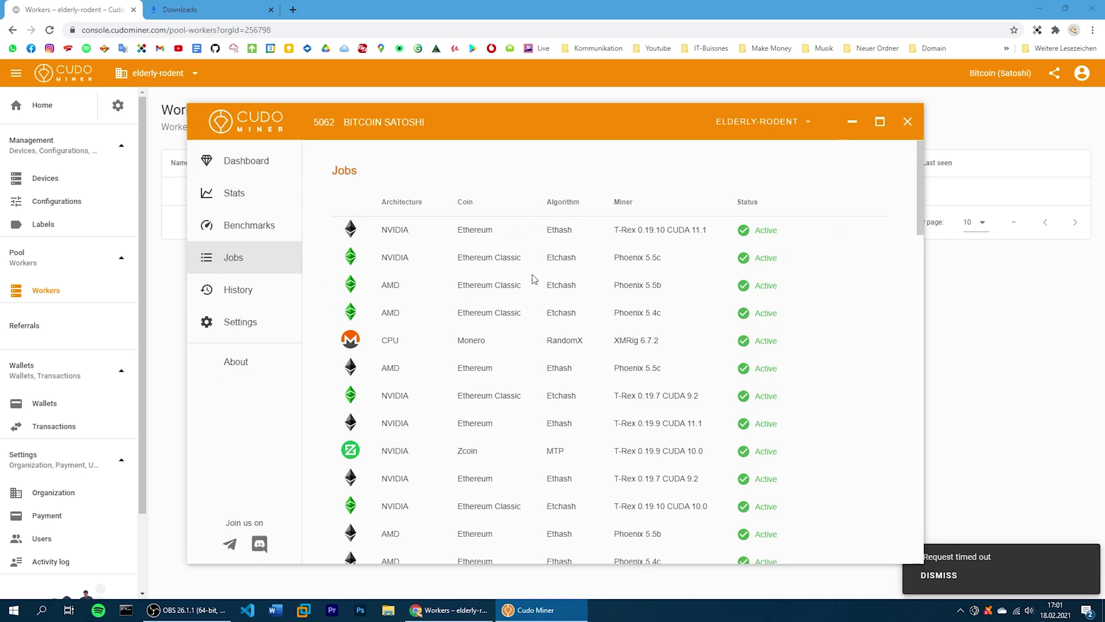
{"action": "left_click", "coordinate": [850, 123]}
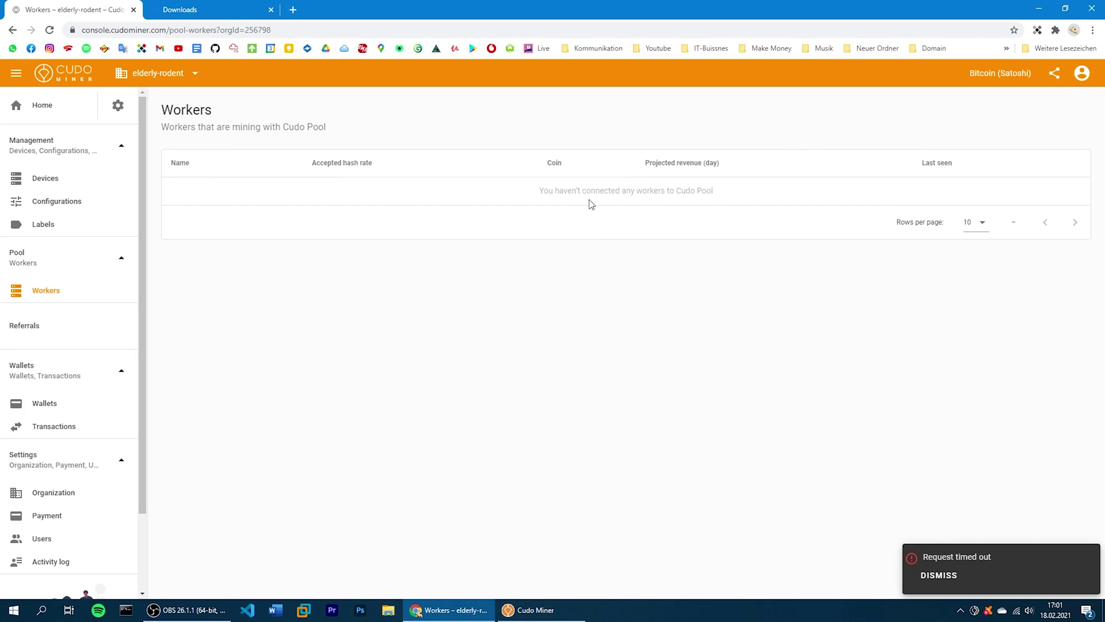
Review the balances on the wallets page and the entries in the transactions list
{"action": "left_click", "coordinate": [51, 407]}
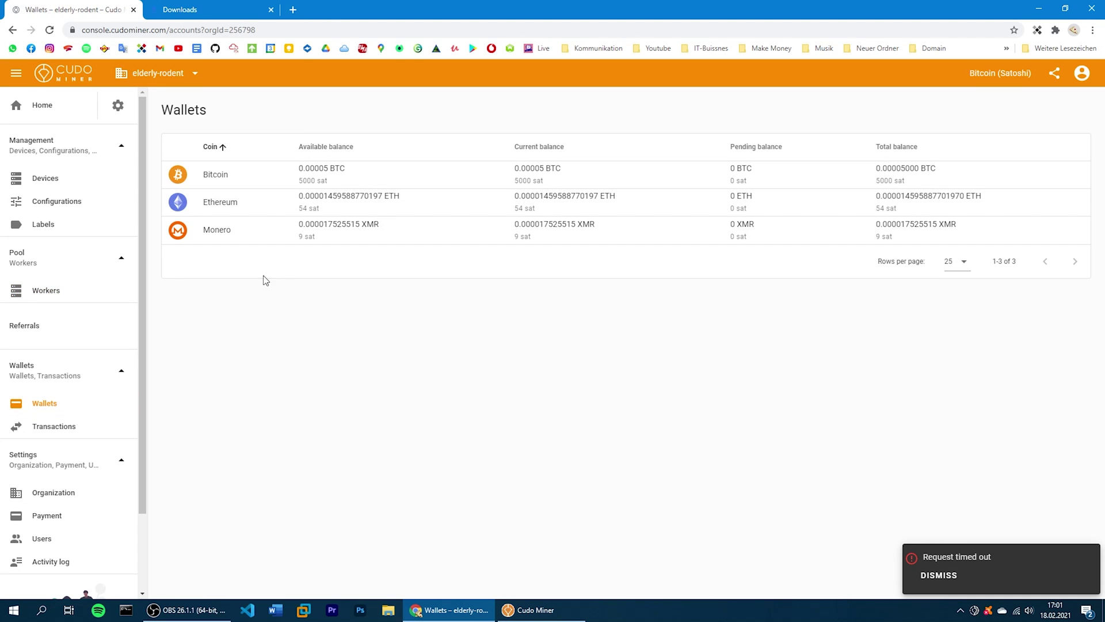
{"action": "left_click", "coordinate": [37, 427]}
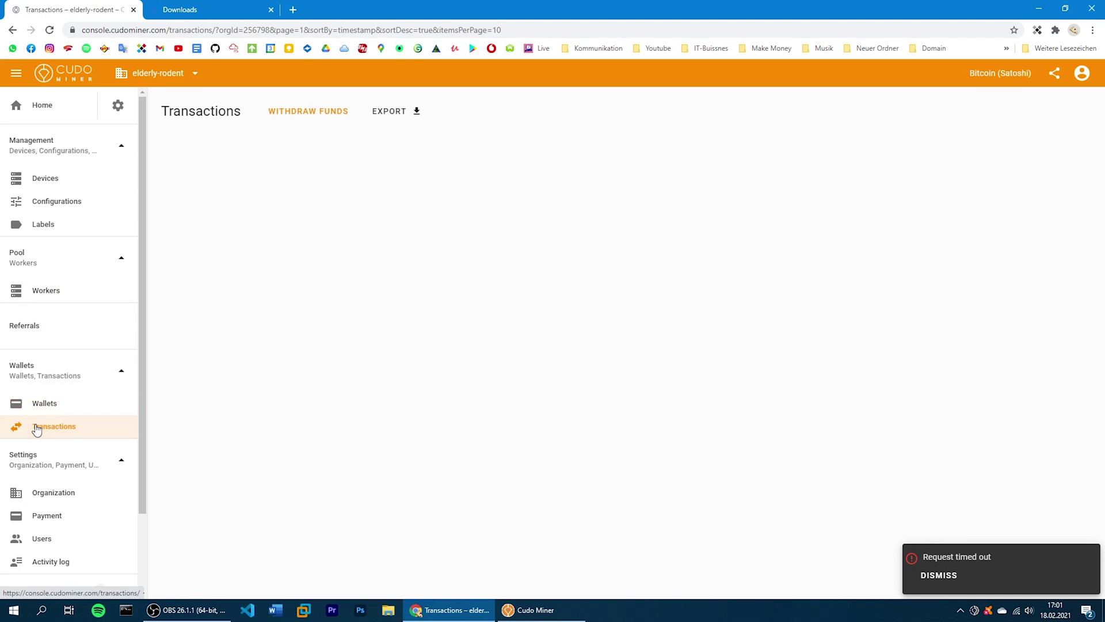
{"action": "scroll", "coordinate": [57, 360], "scroll_direction": "down", "scroll_amount": 2}
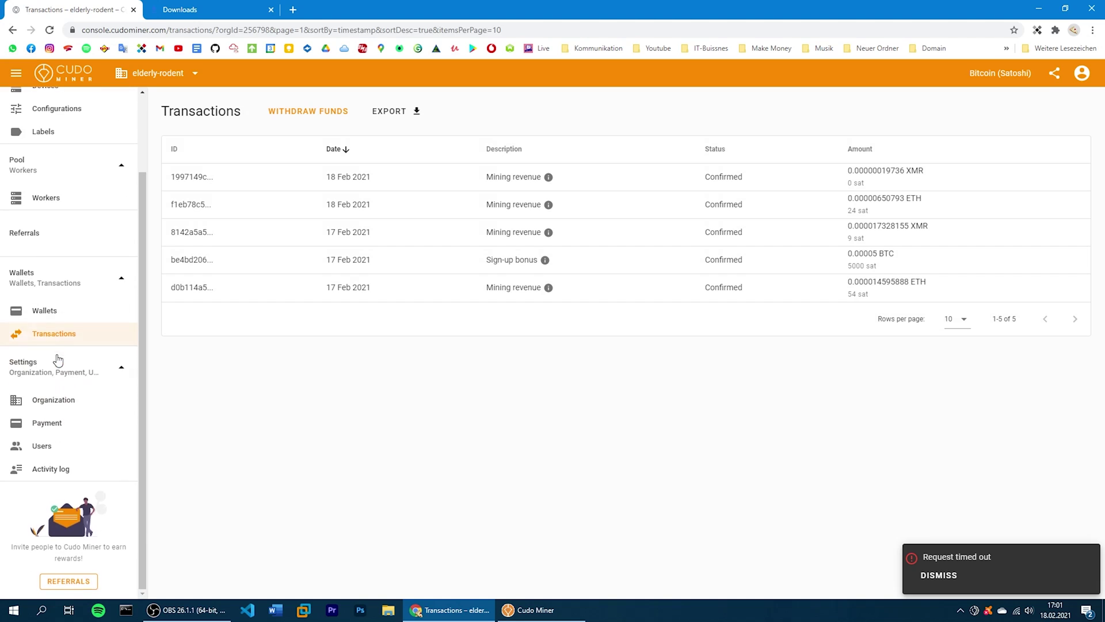
Look over the payment, activity log and users settings, and return to the home dashboard
{"action": "left_click", "coordinate": [48, 423]}
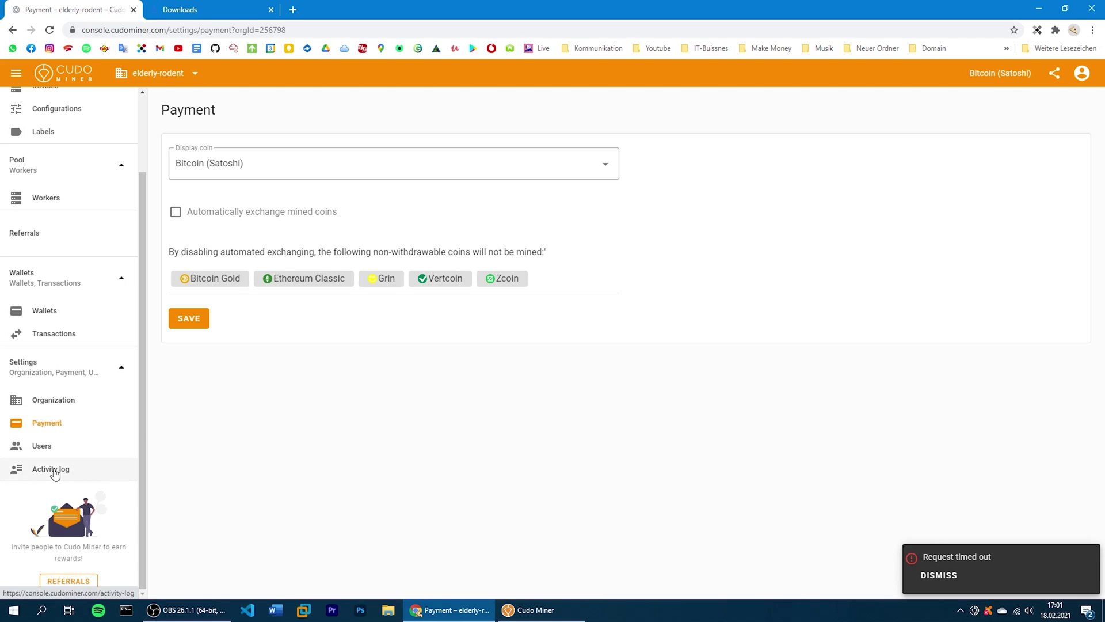
{"action": "left_click", "coordinate": [54, 473]}
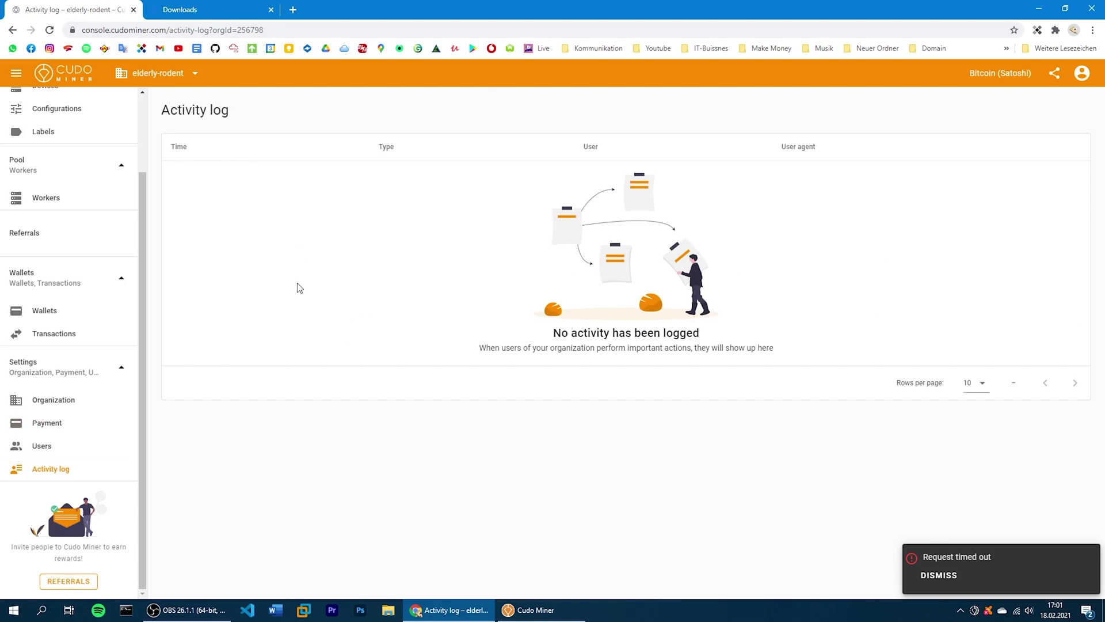
{"action": "left_click", "coordinate": [41, 448]}
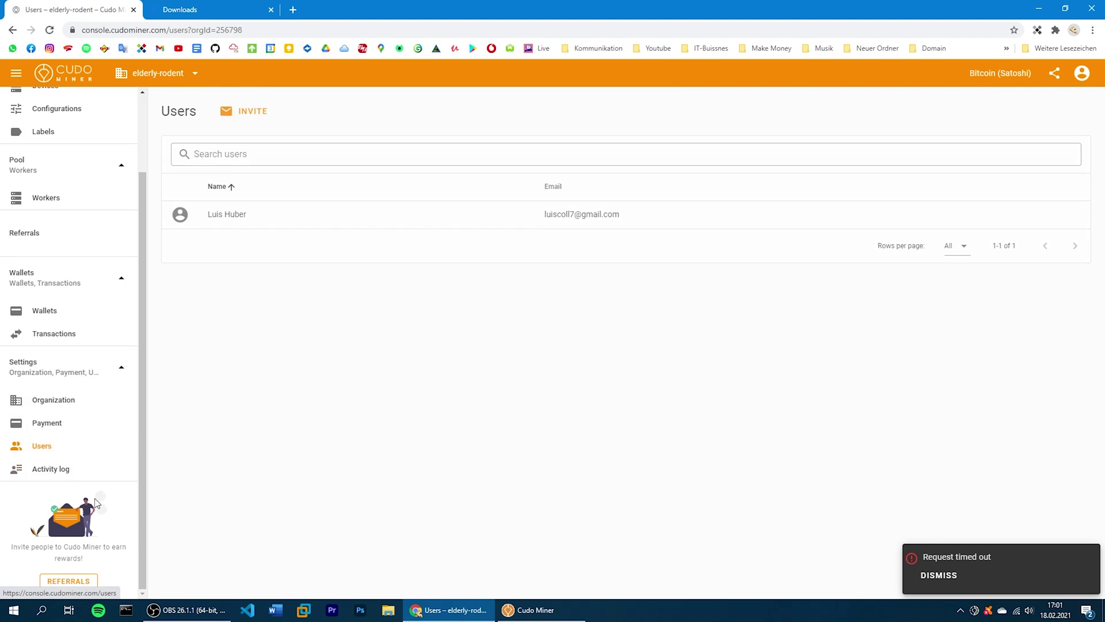
{"action": "left_click", "coordinate": [77, 427]}
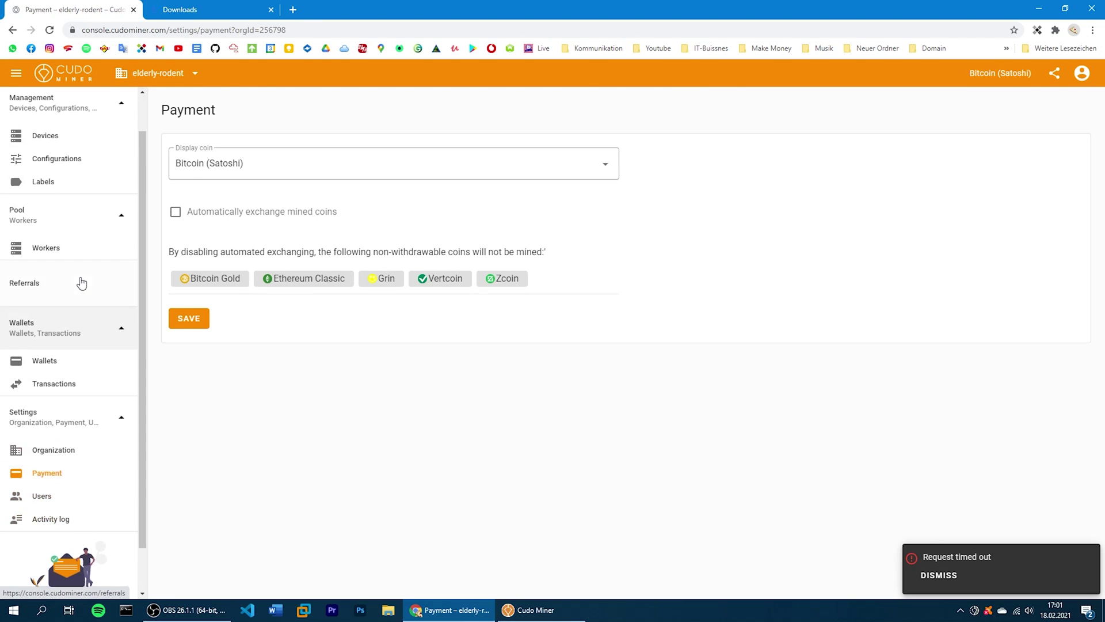
{"action": "scroll", "coordinate": [81, 282], "scroll_direction": "up", "scroll_amount": 1}
{"action": "left_click", "coordinate": [53, 110]}
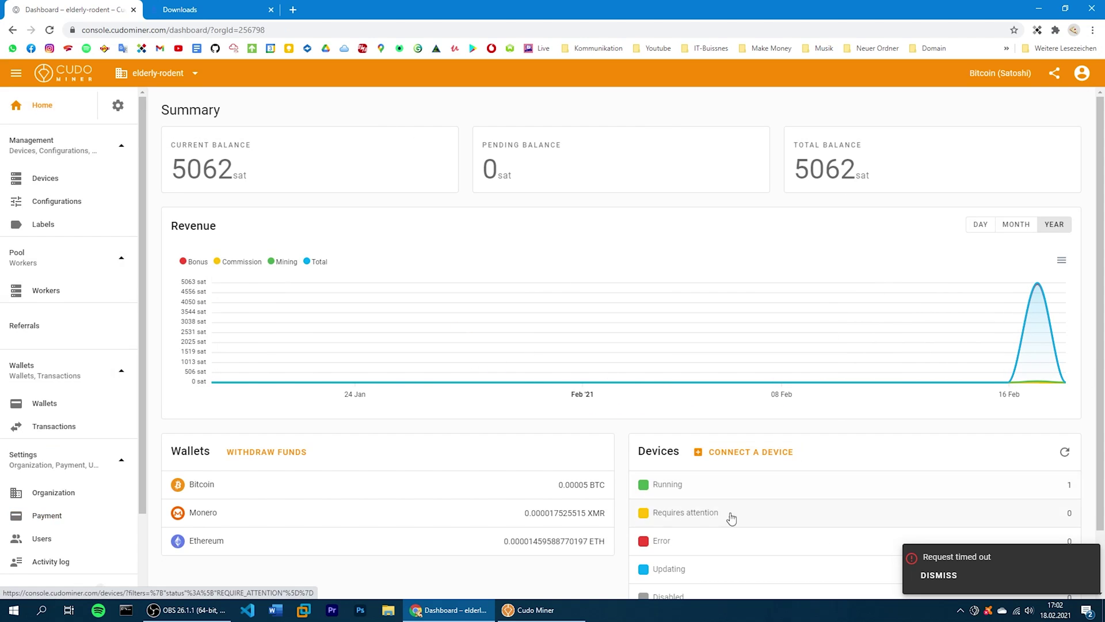
Compare Cudo Miner's monthly earning potential with the satoshi-to-bitcoin search result and the EUR conversion on the BestChange converter in the browser
{"action": "mouse_move", "coordinate": [541, 609]}
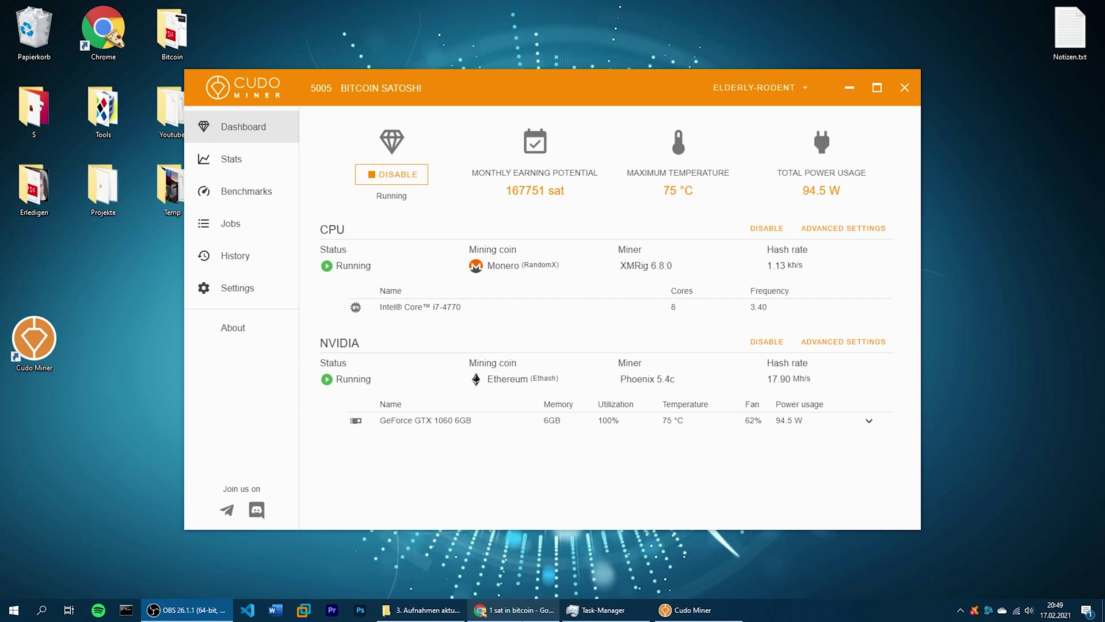
{"action": "left_click", "coordinate": [520, 614]}
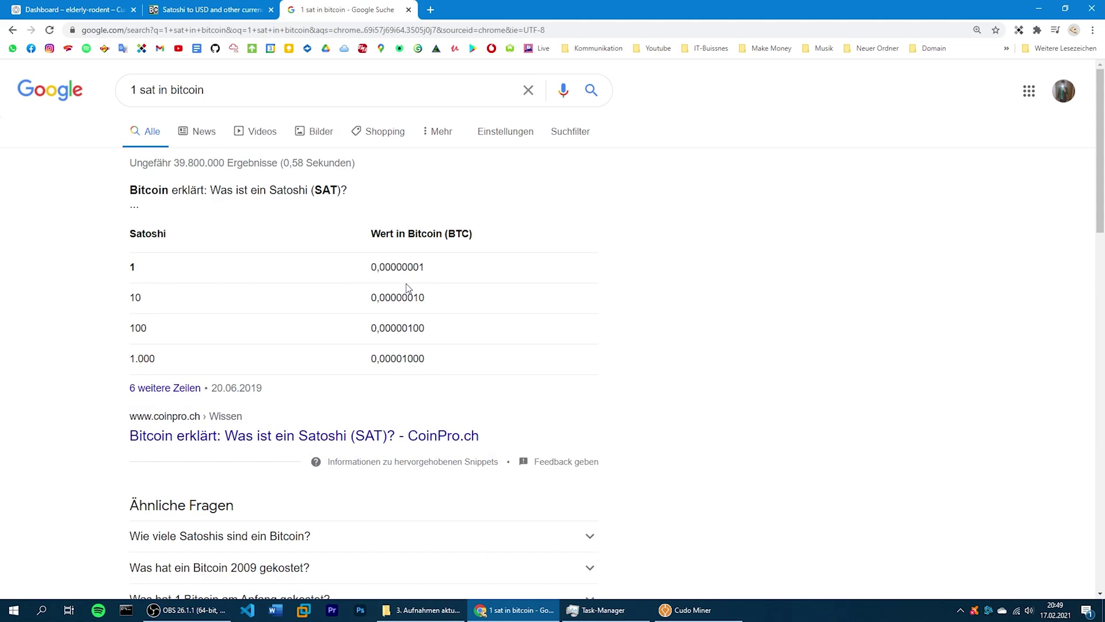
{"action": "left_click", "coordinate": [174, 11]}
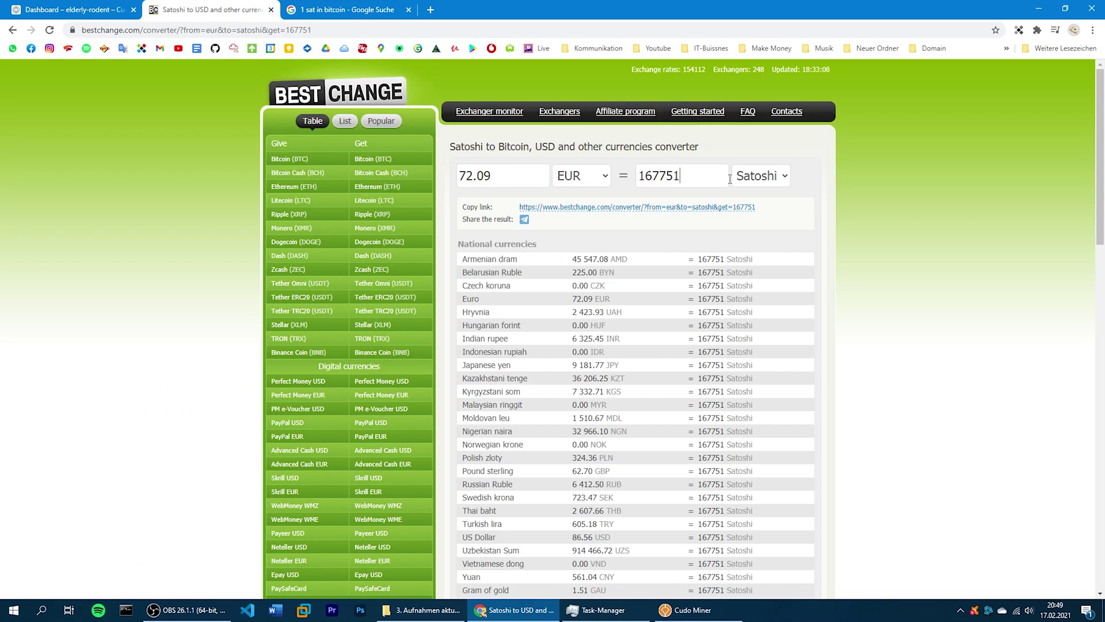
{"action": "left_click", "coordinate": [685, 610]}
{"action": "left_click_drag", "start_coordinate": [454, 94], "coordinate": [515, 265]}
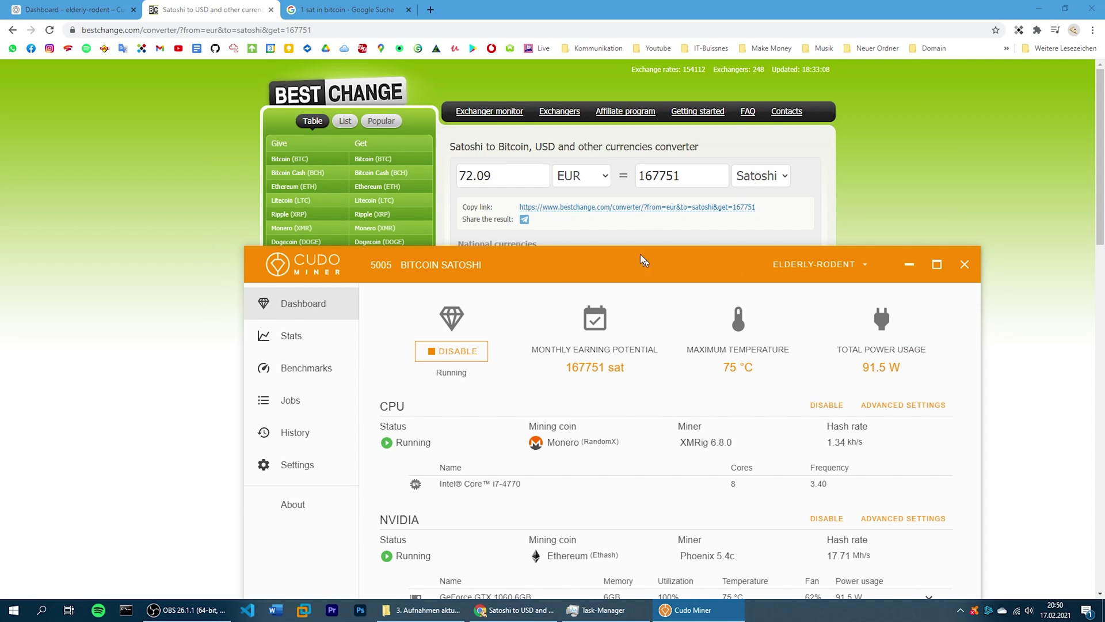
{"action": "left_click_drag", "start_coordinate": [641, 255], "coordinate": [606, 230]}
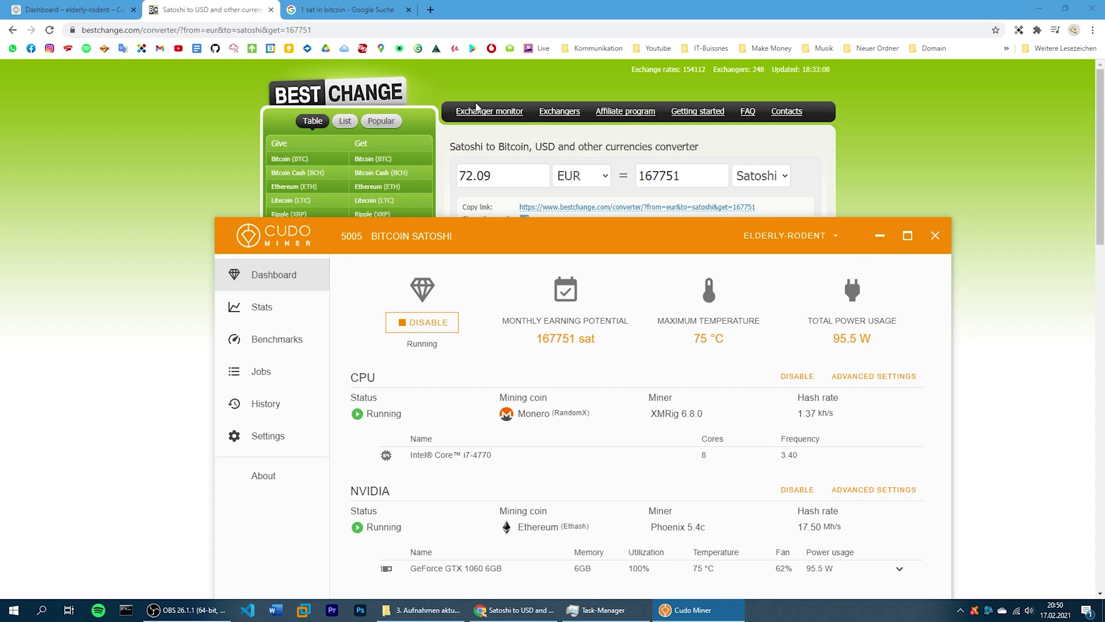
{"action": "left_click", "coordinate": [556, 70]}
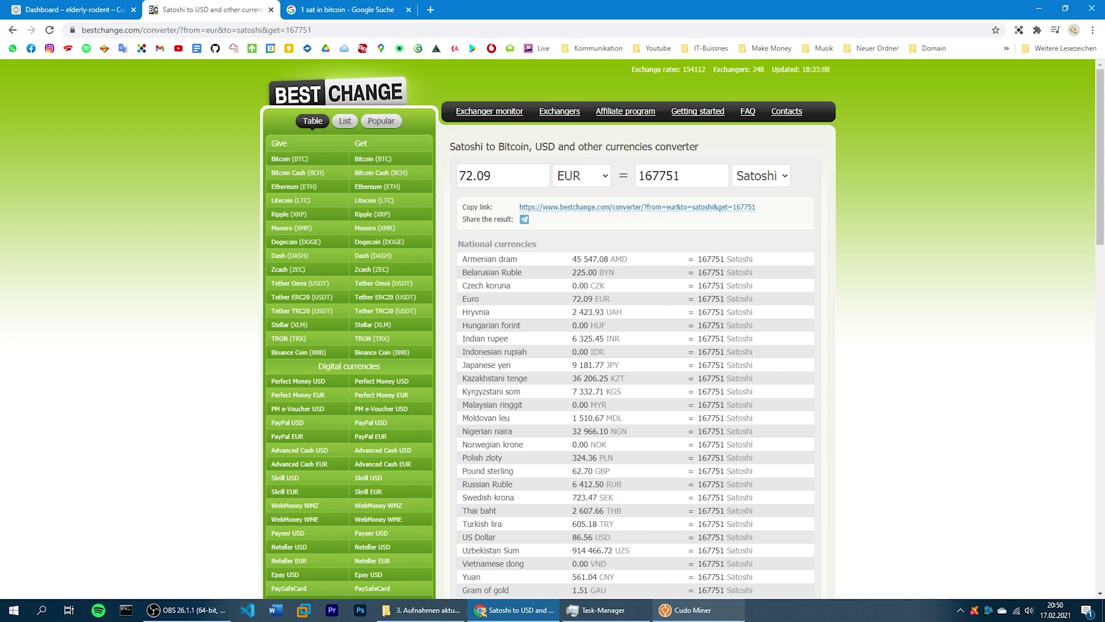
{"action": "left_click", "coordinate": [694, 610]}
{"action": "left_click_drag", "start_coordinate": [673, 243], "coordinate": [648, 159]}
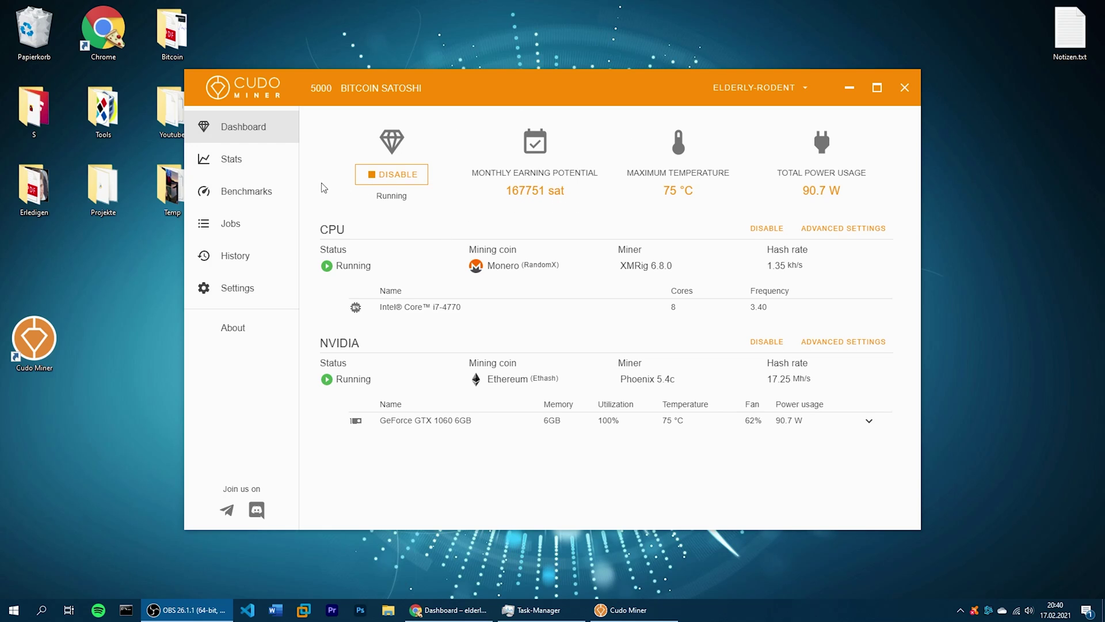
Check the miner's revenue history chart at the day, hour and minute intervals in the stats
{"action": "left_click", "coordinate": [277, 158]}
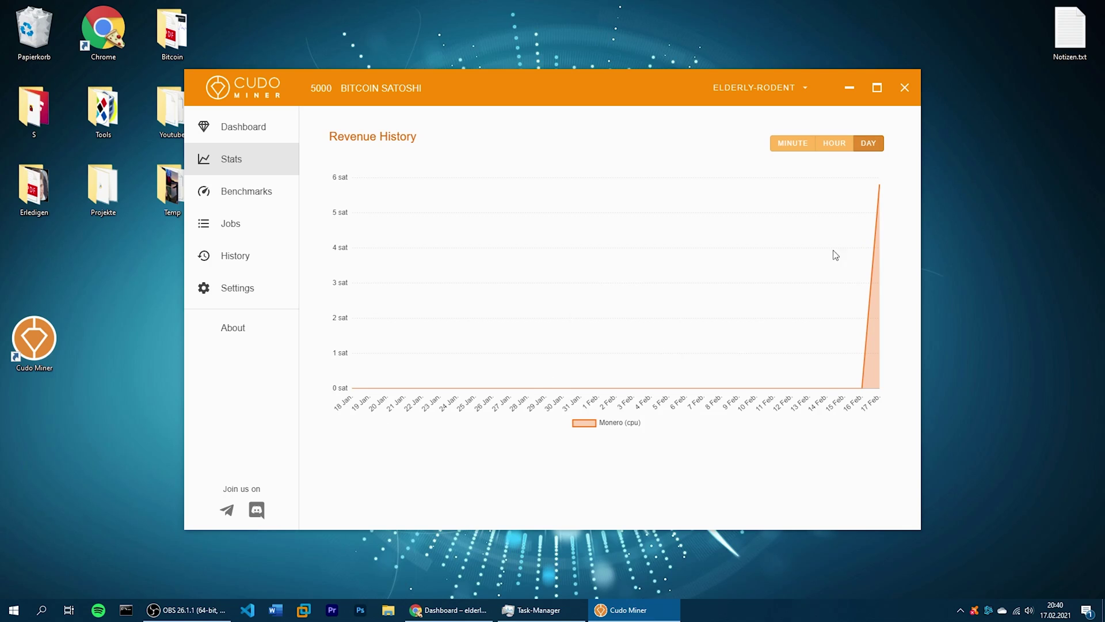
{"action": "left_click", "coordinate": [827, 152]}
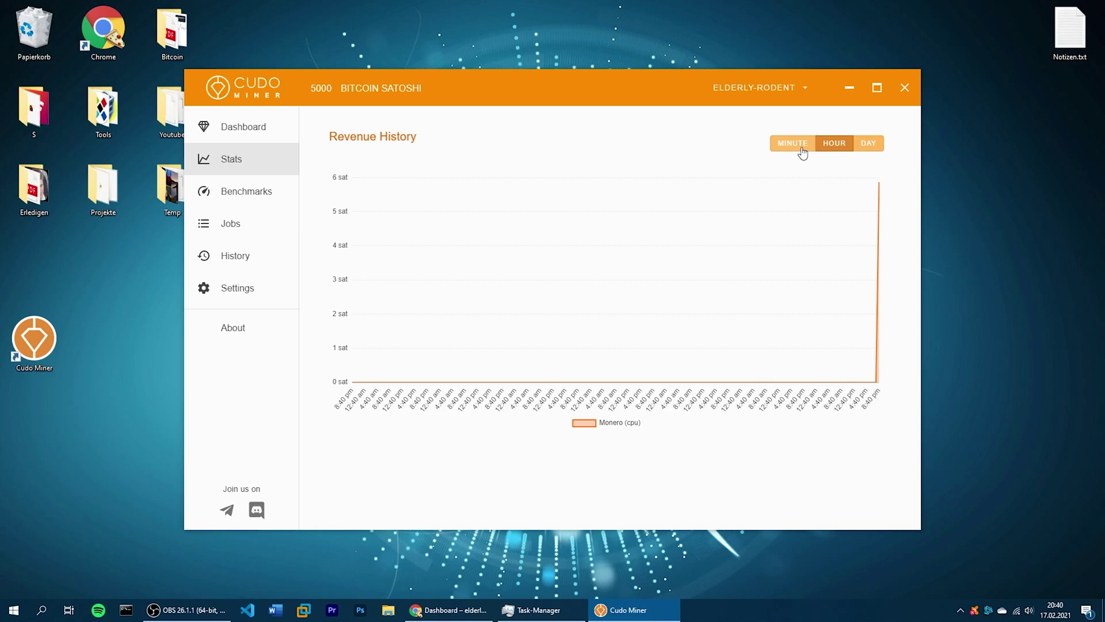
{"action": "left_click", "coordinate": [798, 148]}
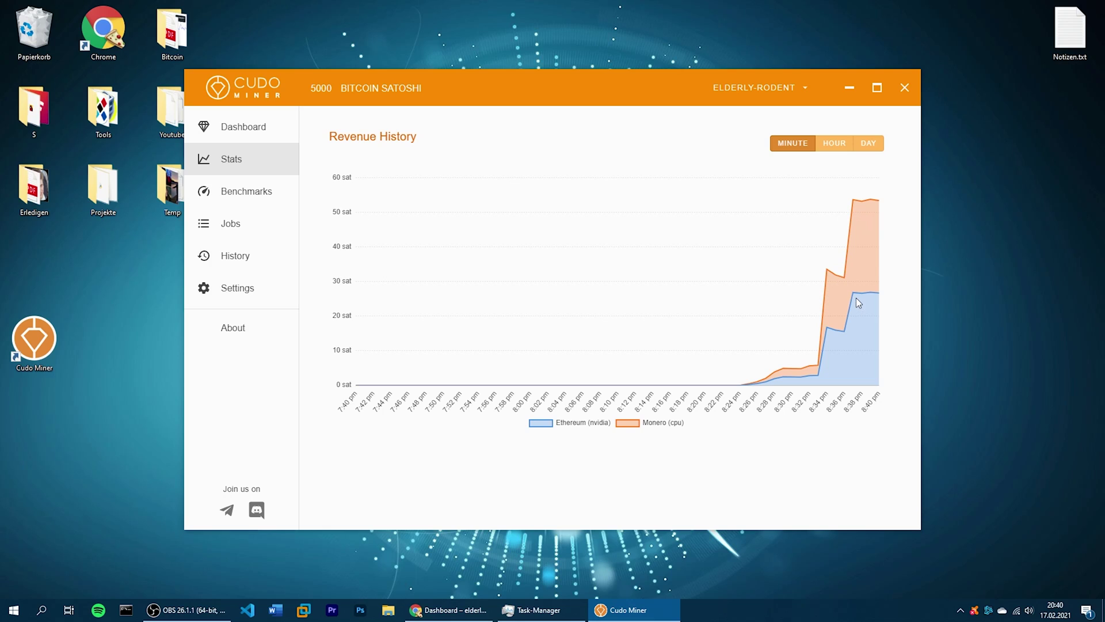
{"action": "mouse_move", "coordinate": [869, 292]}
Review the benchmark results for each miner and look through the list of available mining jobs
{"action": "left_click", "coordinate": [265, 198]}
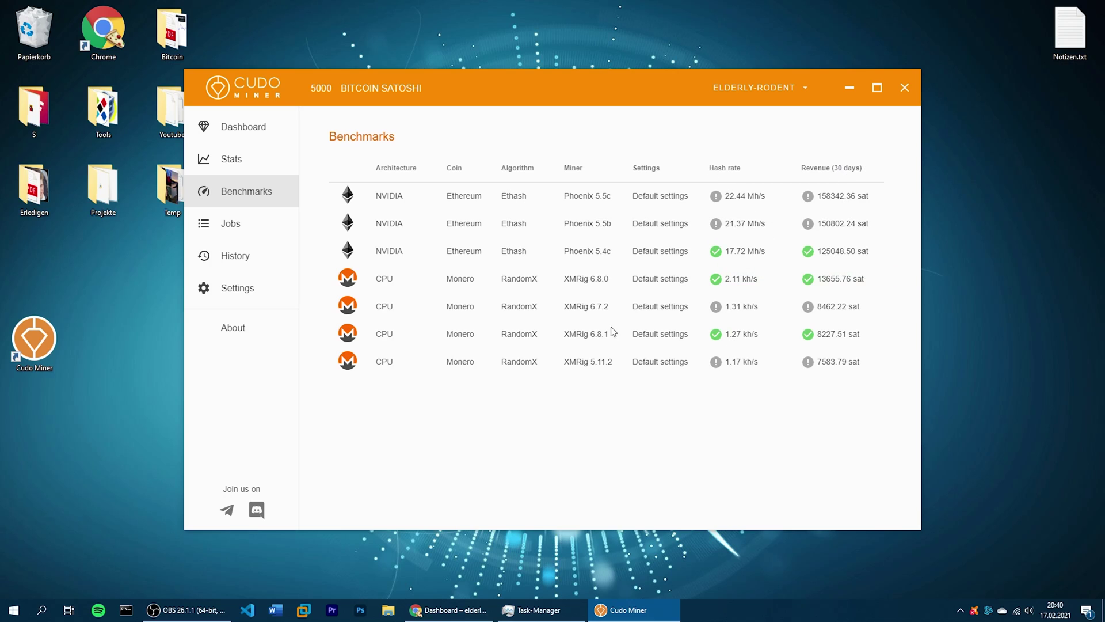
{"action": "left_click", "coordinate": [246, 225]}
{"action": "scroll", "coordinate": [631, 343], "scroll_direction": "up", "scroll_amount": 3}
{"action": "scroll", "coordinate": [640, 338], "scroll_direction": "up", "scroll_amount": 10}
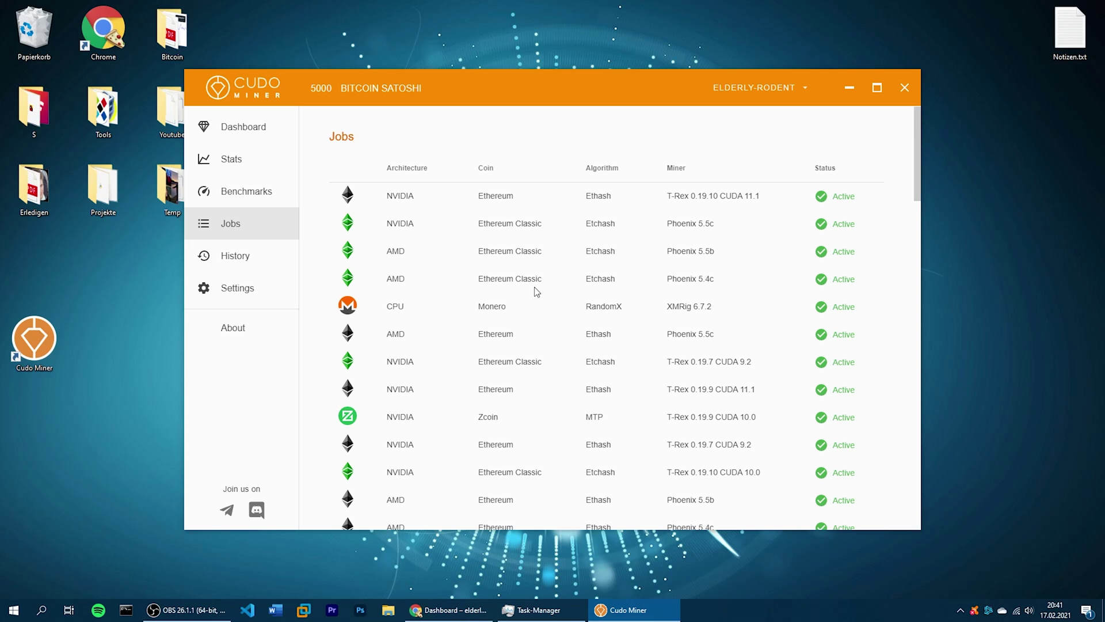
{"action": "scroll", "coordinate": [442, 279], "scroll_direction": "down", "scroll_amount": 1}
{"action": "scroll", "coordinate": [398, 285], "scroll_direction": "up", "scroll_amount": 1}
{"action": "scroll", "coordinate": [394, 306], "scroll_direction": "down", "scroll_amount": 3}
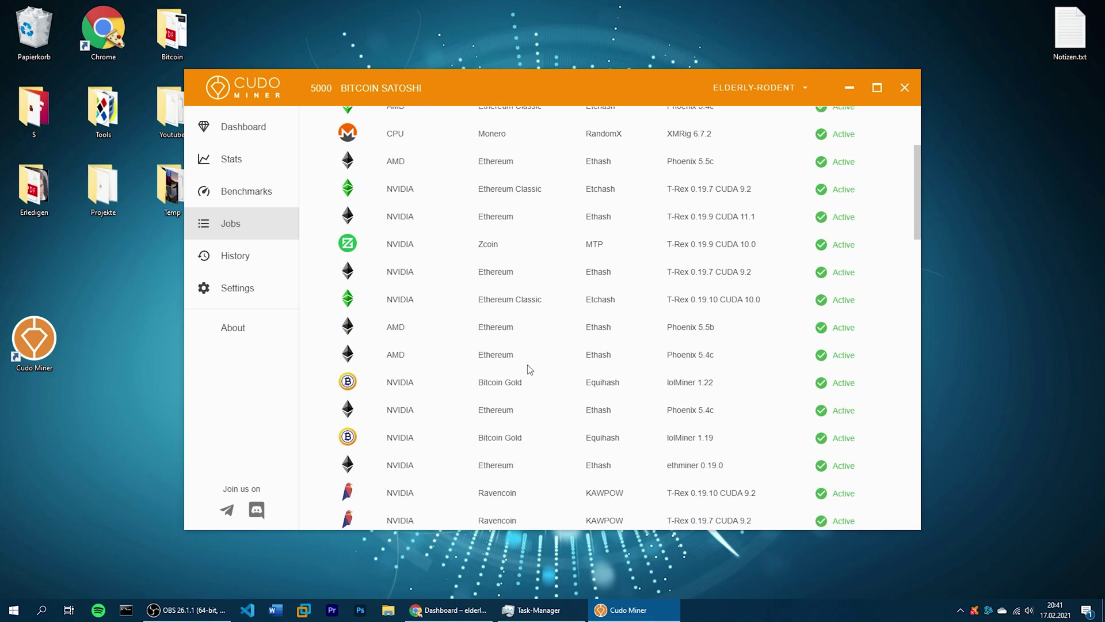
{"action": "scroll", "coordinate": [535, 392], "scroll_direction": "down", "scroll_amount": 2}
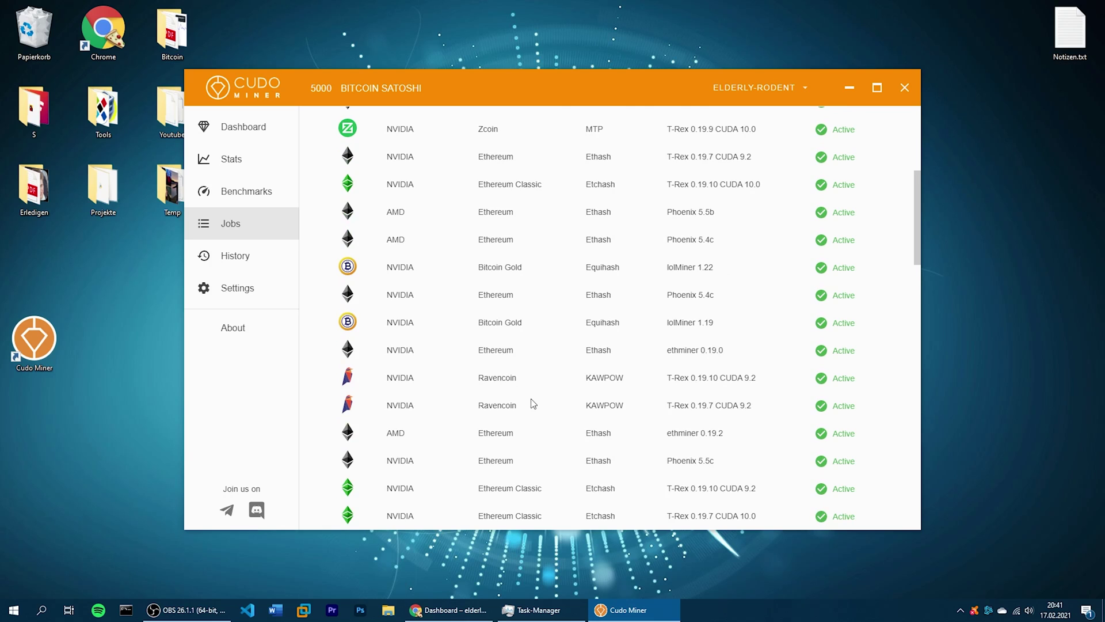
{"action": "scroll", "coordinate": [534, 403], "scroll_direction": "down", "scroll_amount": 5}
Check the job history and look over the general settings, including Windows Defender exclusions and workload options
{"action": "left_click", "coordinate": [237, 256]}
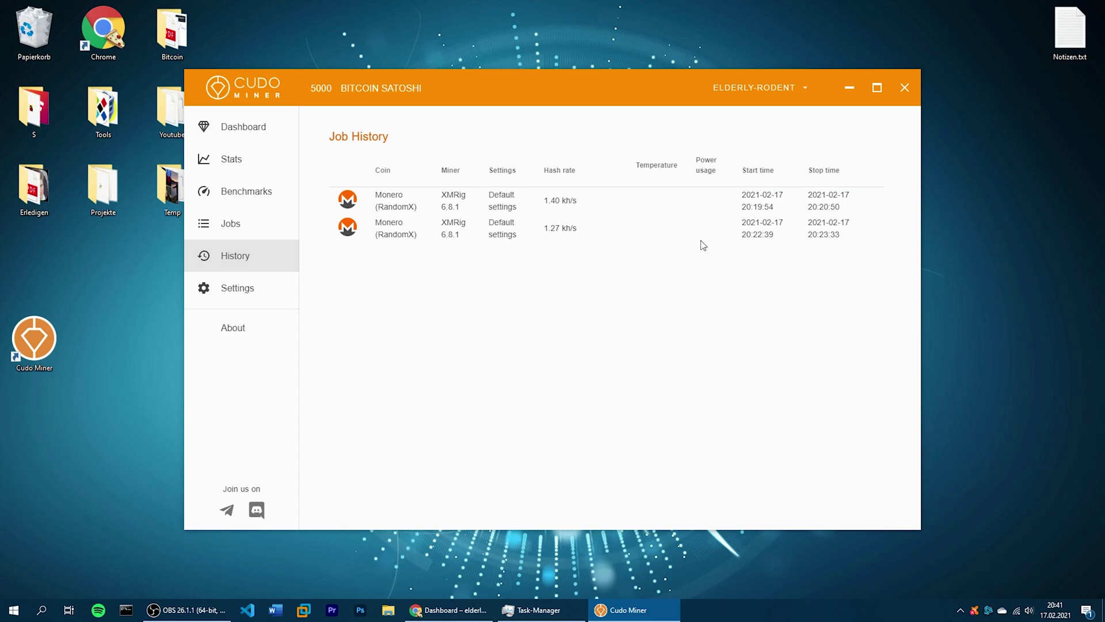
{"action": "left_click", "coordinate": [248, 290]}
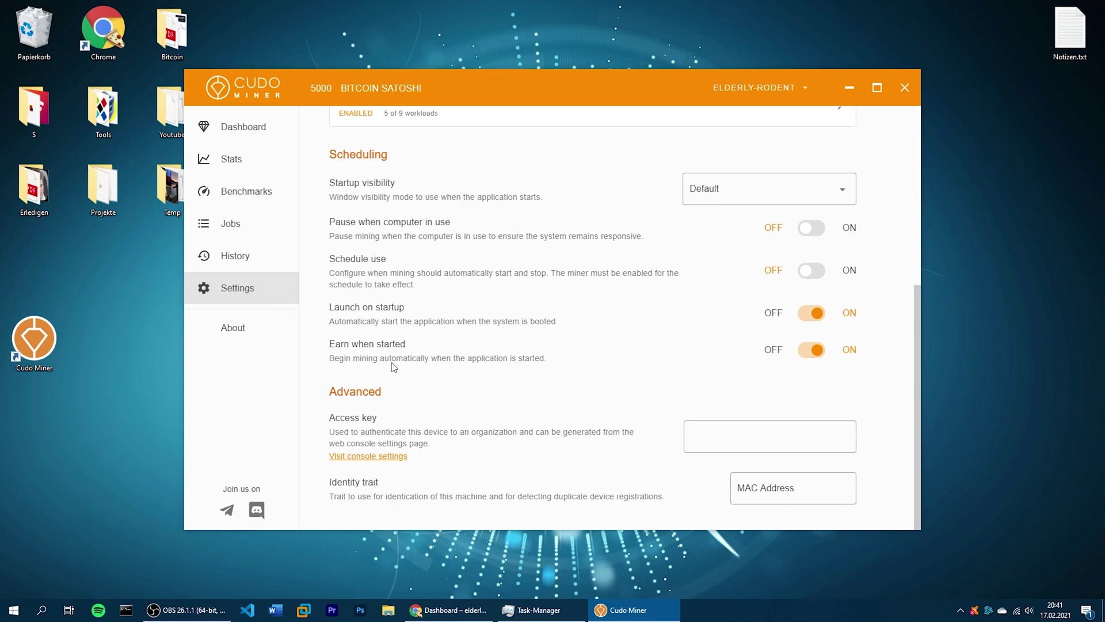
{"action": "scroll", "coordinate": [639, 349], "scroll_direction": "up", "scroll_amount": 5}
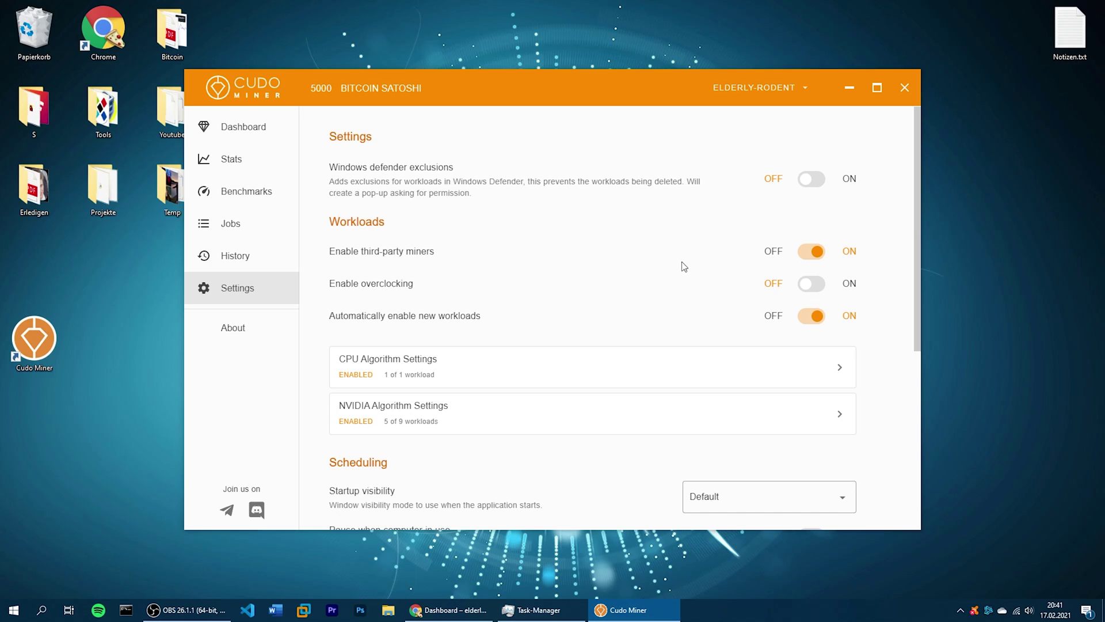
{"action": "mouse_move", "coordinate": [975, 616]}
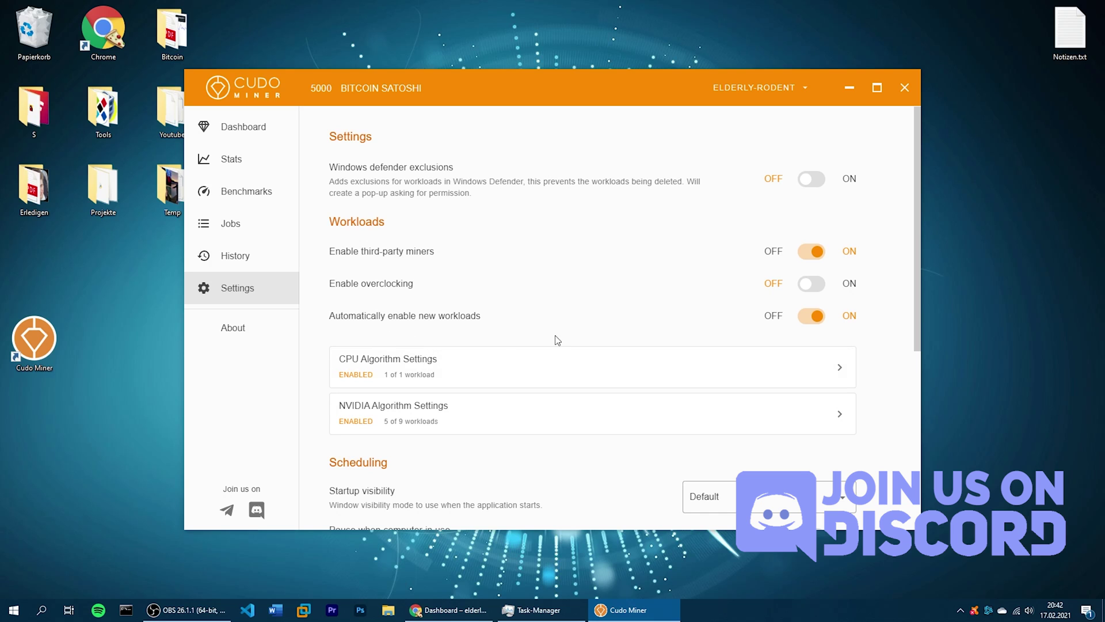
Examine the NVIDIA algorithm workloads and their default hardware overclocking settings, and return to the main settings
{"action": "scroll", "coordinate": [705, 335], "scroll_direction": "down", "scroll_amount": 1}
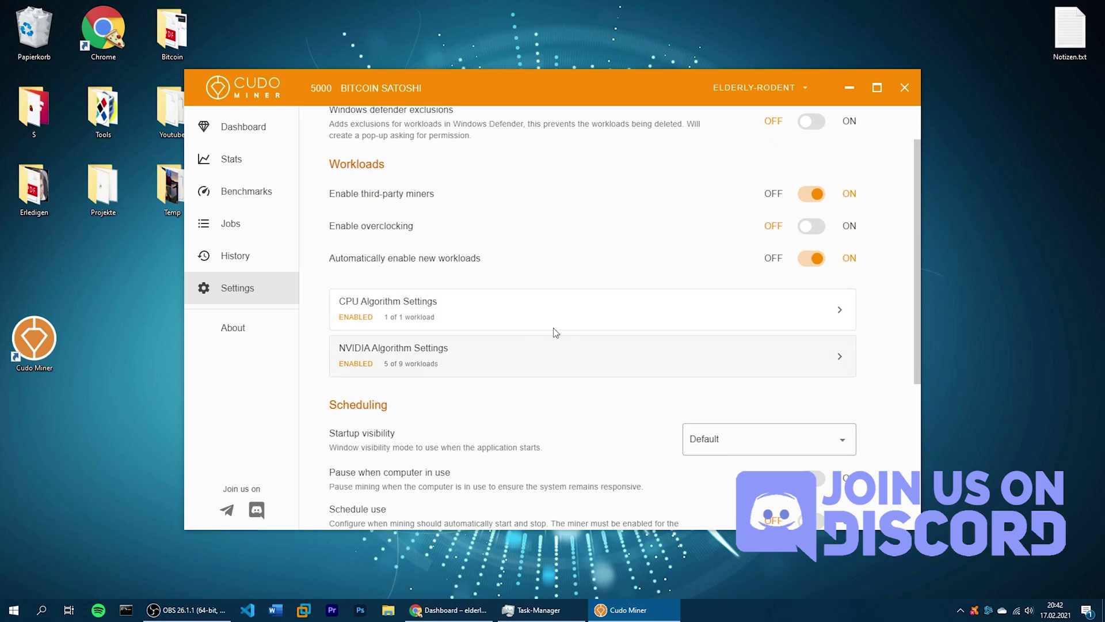
{"action": "left_click", "coordinate": [605, 362]}
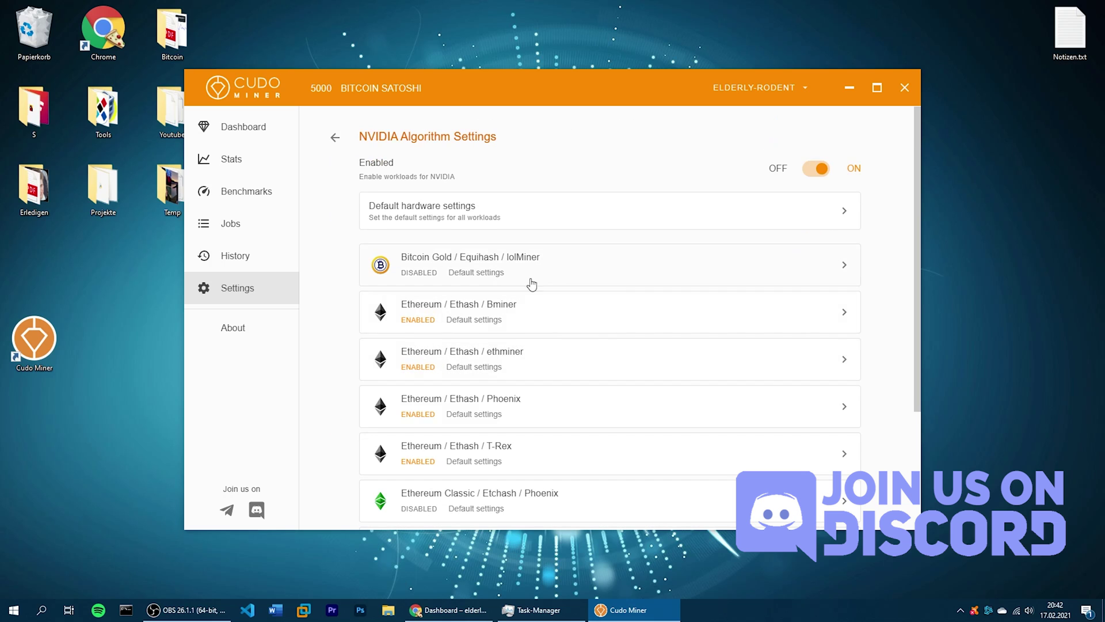
{"action": "scroll", "coordinate": [440, 314], "scroll_direction": "down", "scroll_amount": 2}
{"action": "scroll", "coordinate": [464, 470], "scroll_direction": "down", "scroll_amount": 1}
{"action": "scroll", "coordinate": [466, 463], "scroll_direction": "up", "scroll_amount": 3}
{"action": "scroll", "coordinate": [444, 478], "scroll_direction": "down", "scroll_amount": 3}
{"action": "scroll", "coordinate": [461, 426], "scroll_direction": "up", "scroll_amount": 3}
{"action": "left_click", "coordinate": [489, 217]}
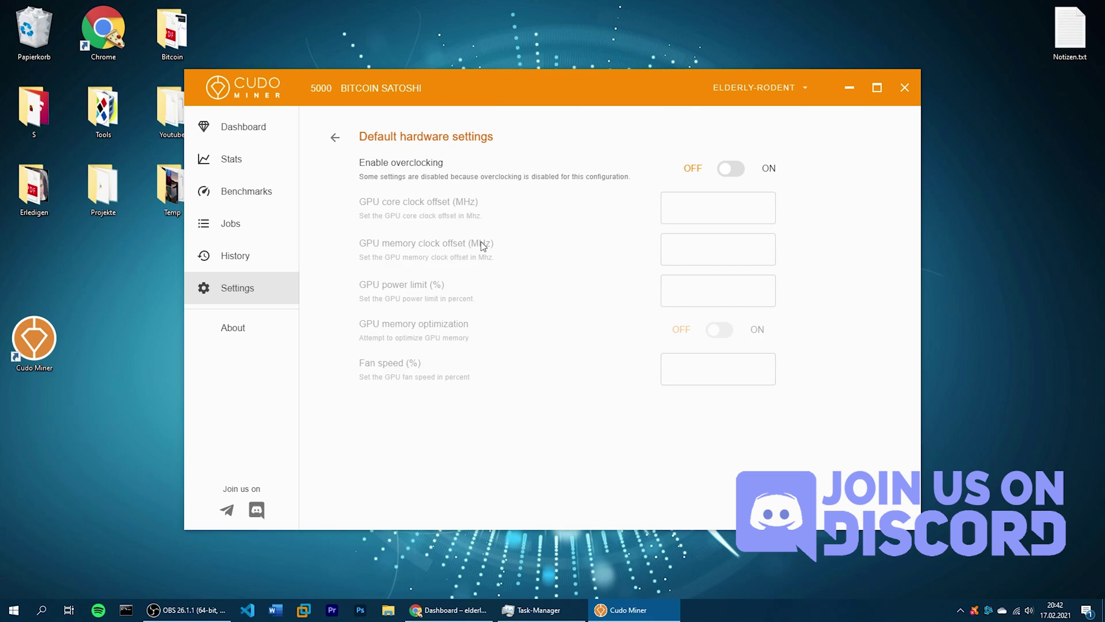
{"action": "left_click", "coordinate": [337, 138]}
{"action": "scroll", "coordinate": [340, 142], "scroll_direction": "down", "scroll_amount": 3}
{"action": "scroll", "coordinate": [339, 141], "scroll_direction": "up", "scroll_amount": 3}
{"action": "left_click", "coordinate": [338, 138]}
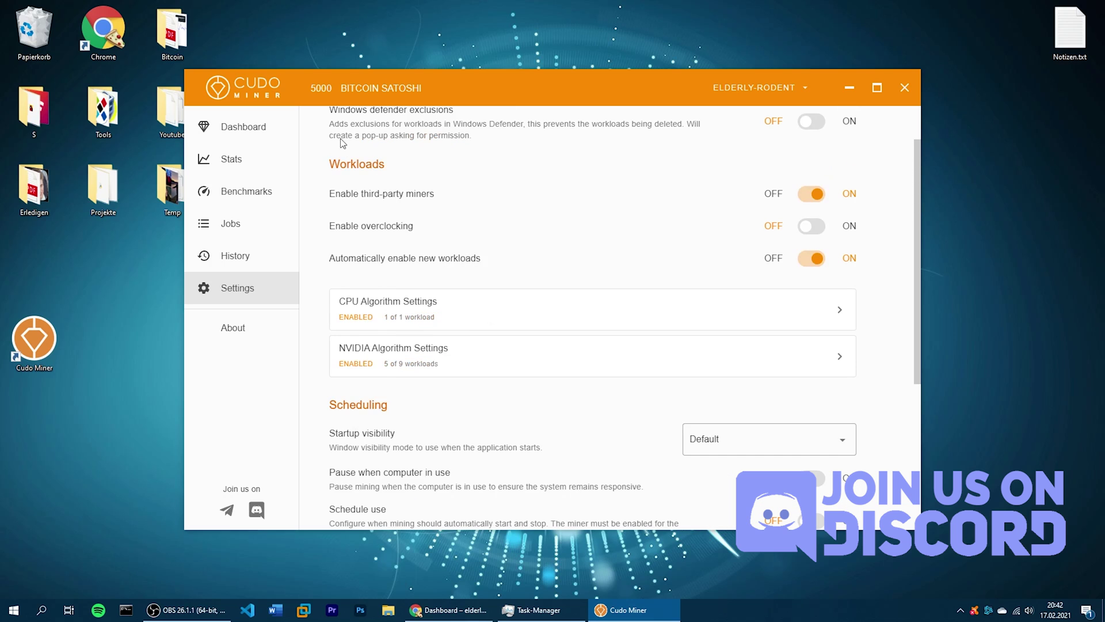
Review the startup visibility choices and the remaining scheduling and advanced settings, and return to the dashboard
{"action": "scroll", "coordinate": [481, 338], "scroll_direction": "down", "scroll_amount": 2}
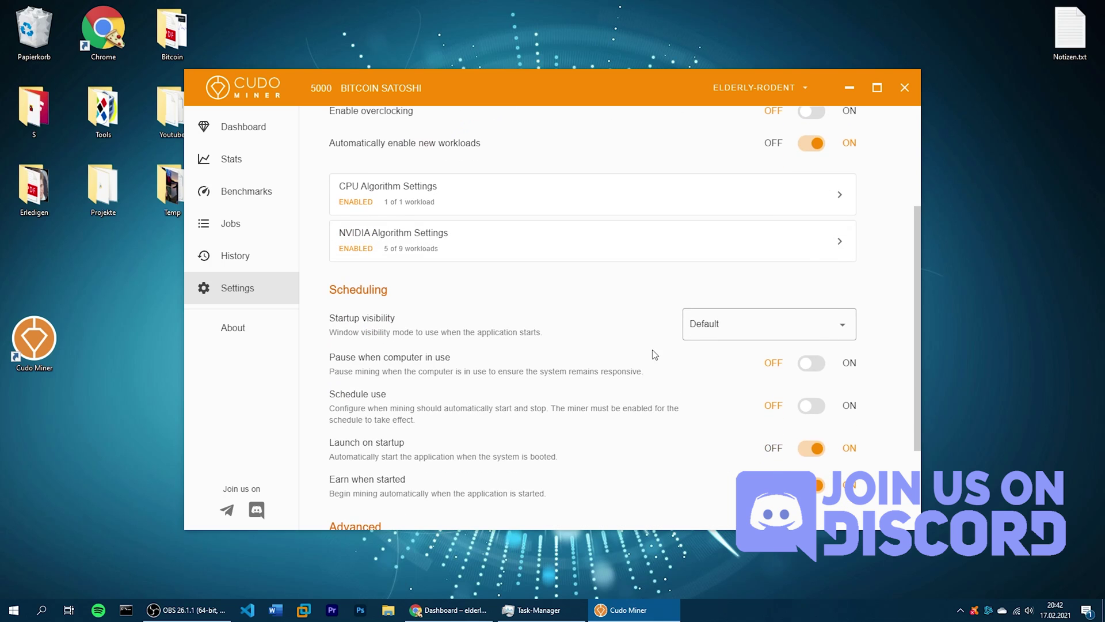
{"action": "left_click", "coordinate": [714, 337]}
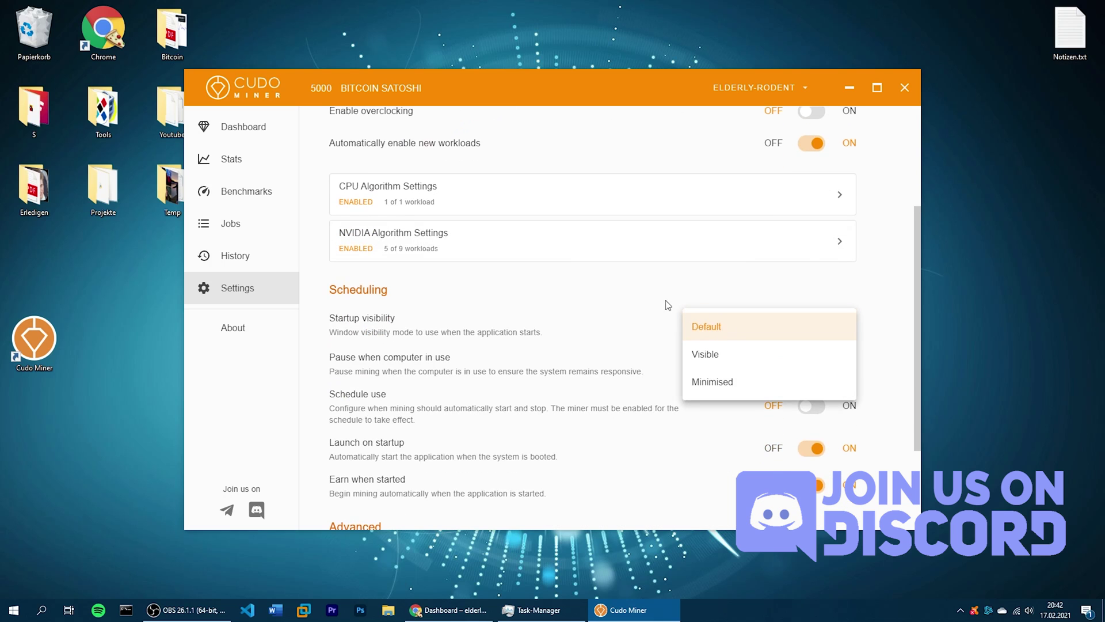
{"action": "left_click", "coordinate": [648, 327]}
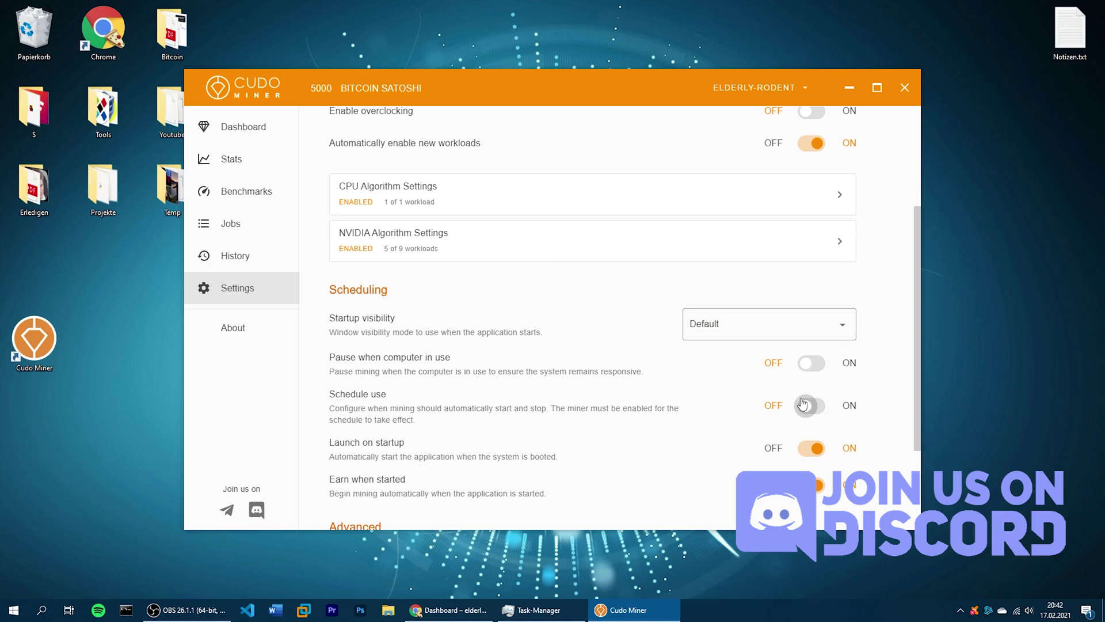
{"action": "scroll", "coordinate": [656, 371], "scroll_direction": "down", "scroll_amount": 3}
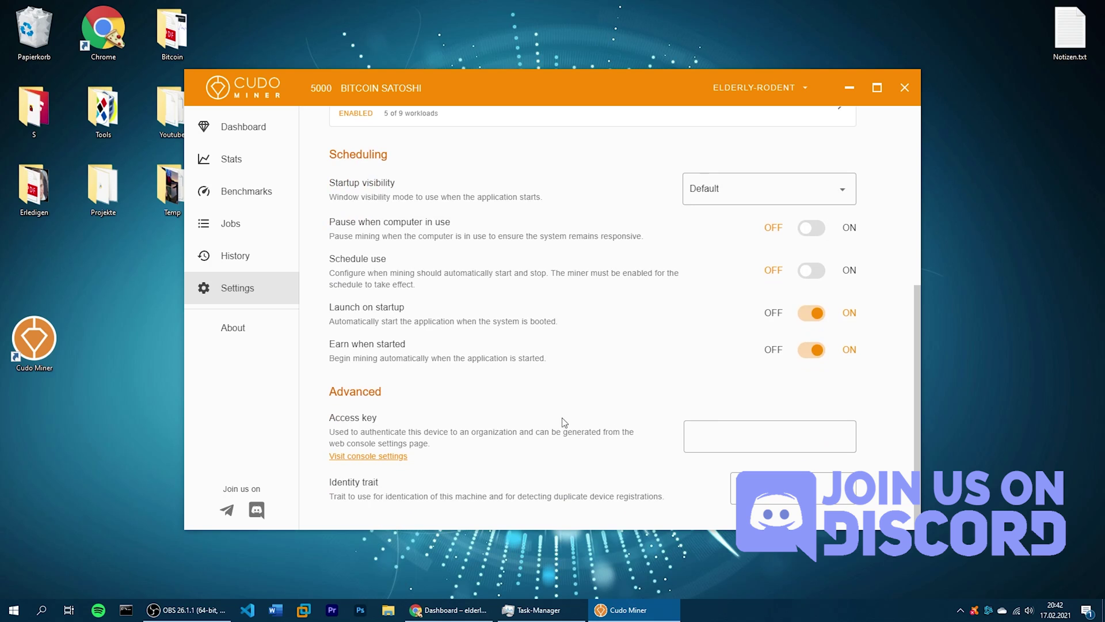
{"action": "left_click", "coordinate": [254, 135]}
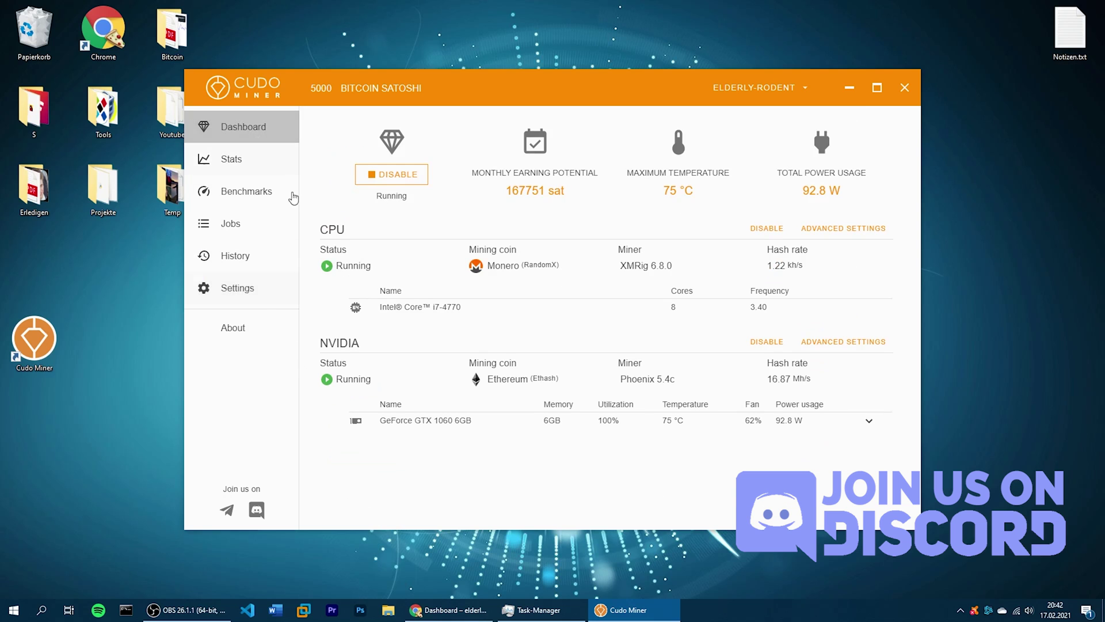